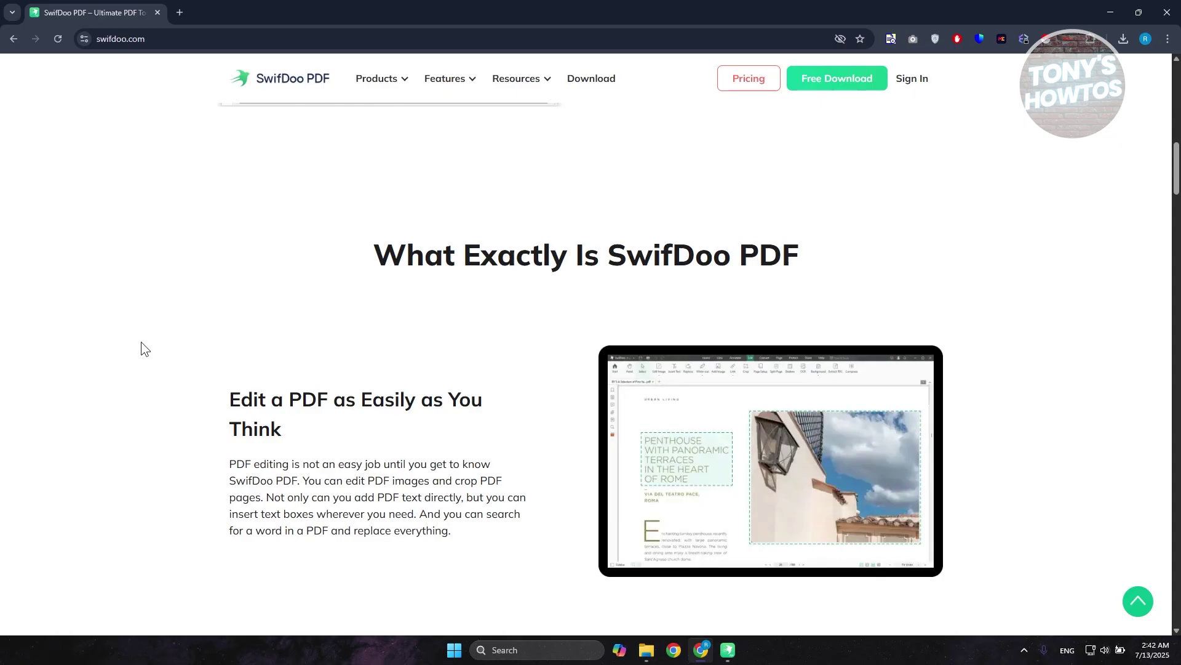
scroll(149, 321, "down", 3)
scroll(149, 330, "down", 3)
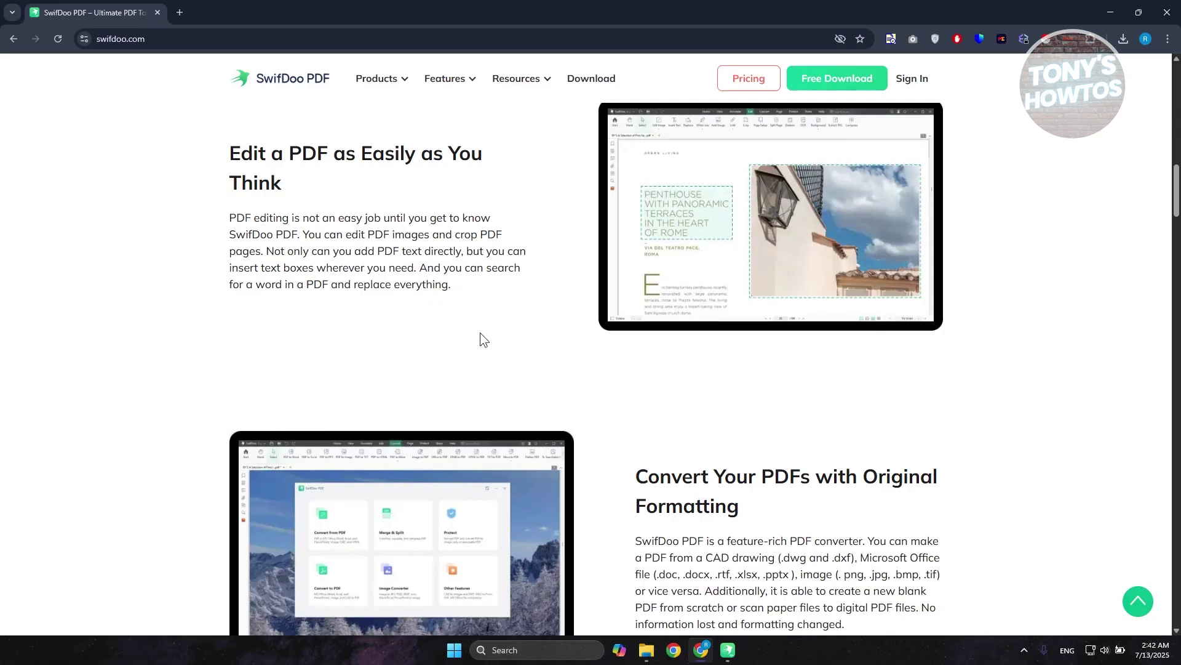
scroll(480, 339, "down", 1)
scroll(488, 338, "down", 1)
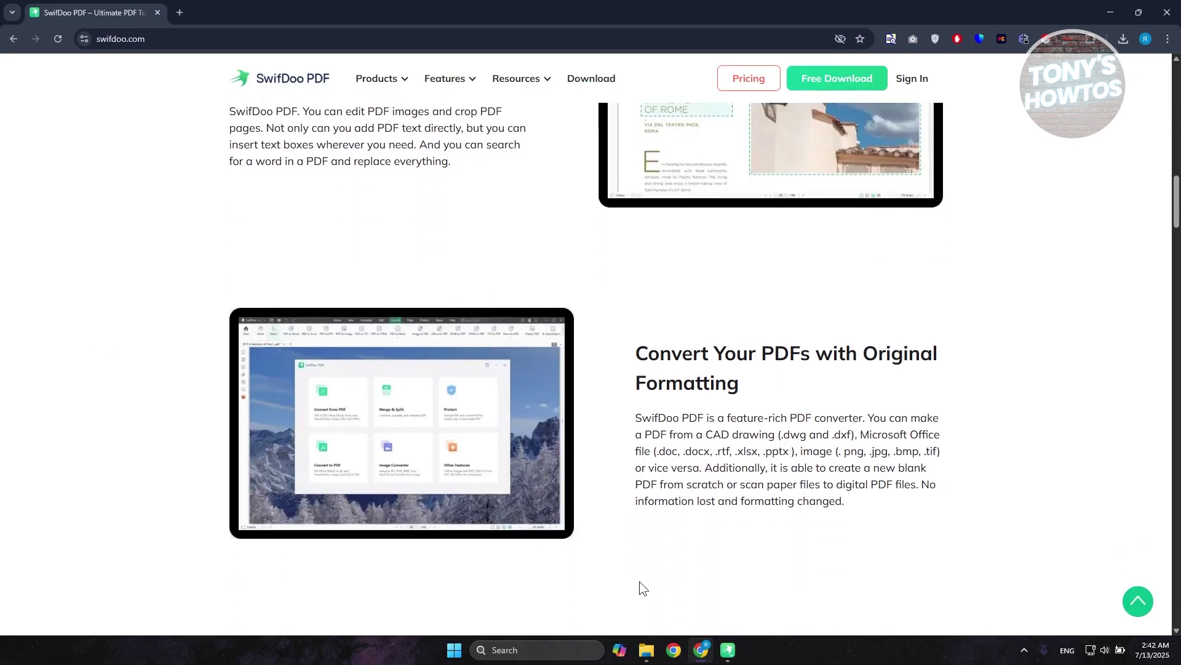
Step: Switch from the swifdoo.com page to the SwifDoo PDF app, then back to Chrome
left_click(730, 651)
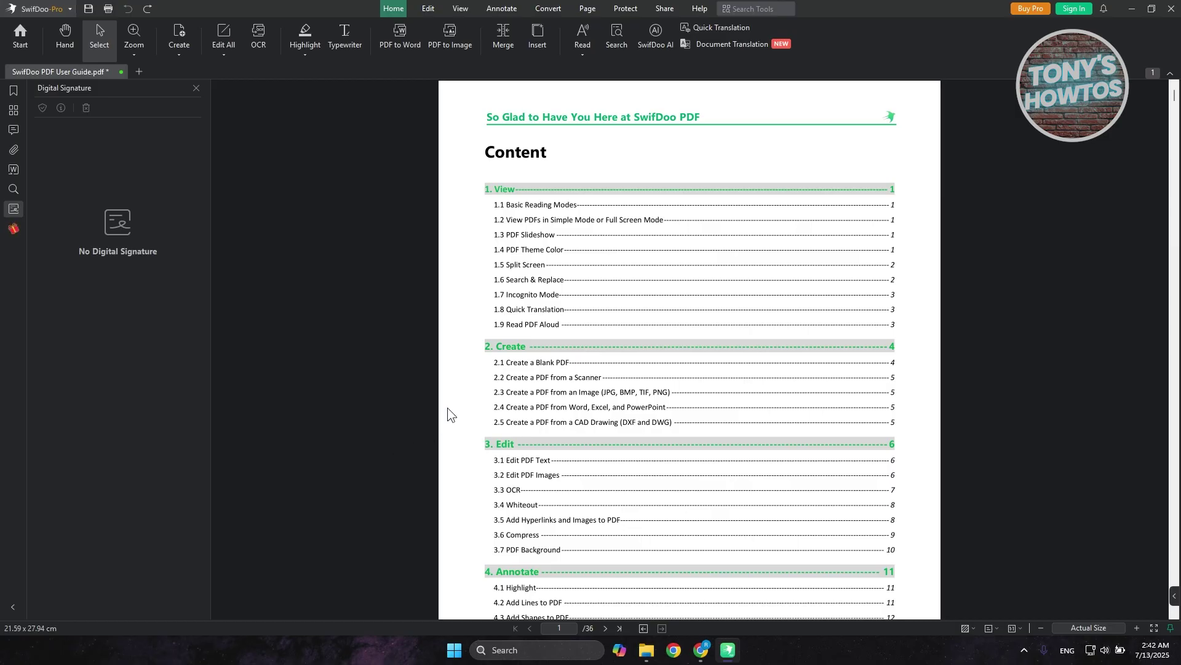
left_click(704, 650)
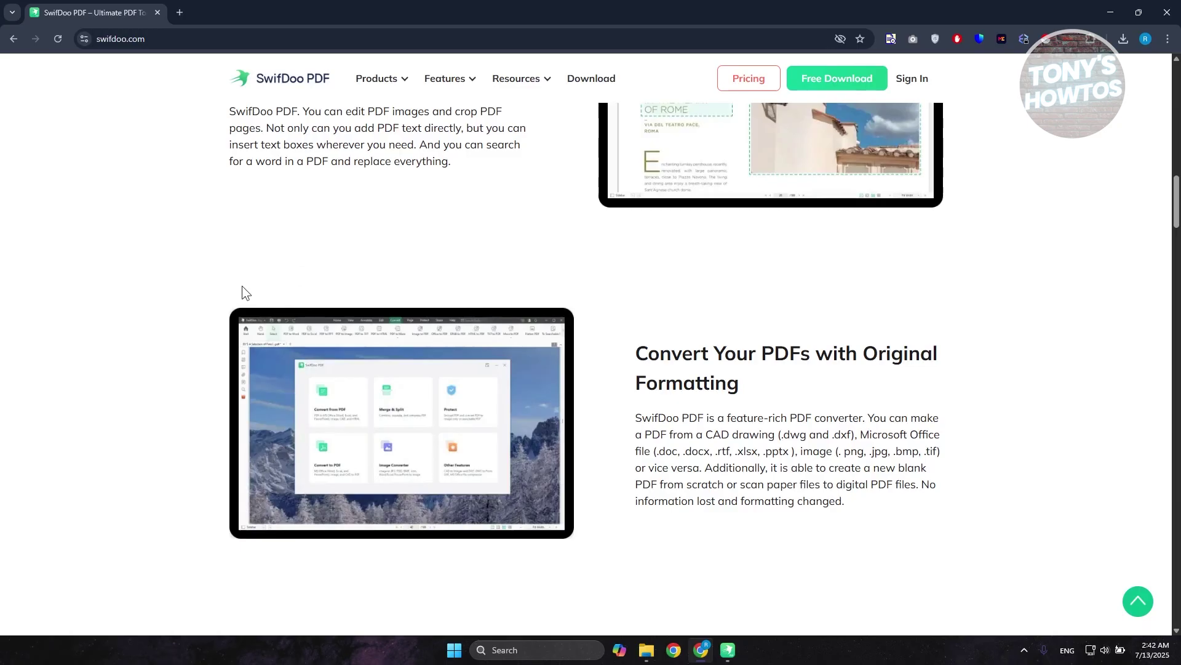
mouse_move(729, 649)
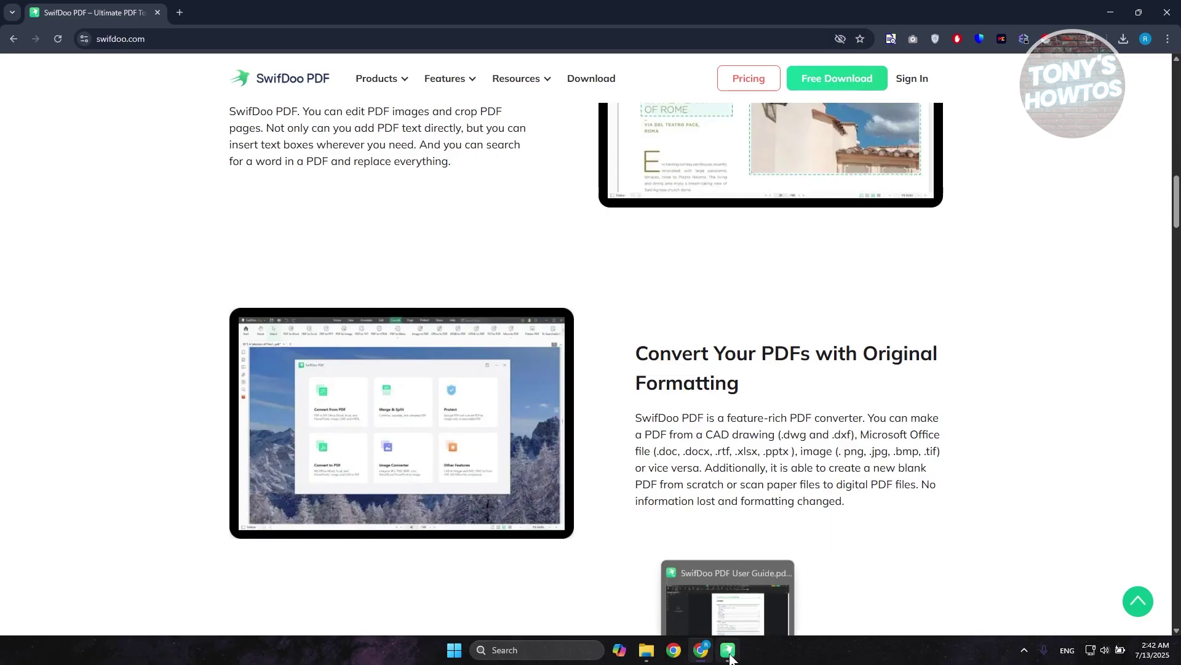
left_click(729, 648)
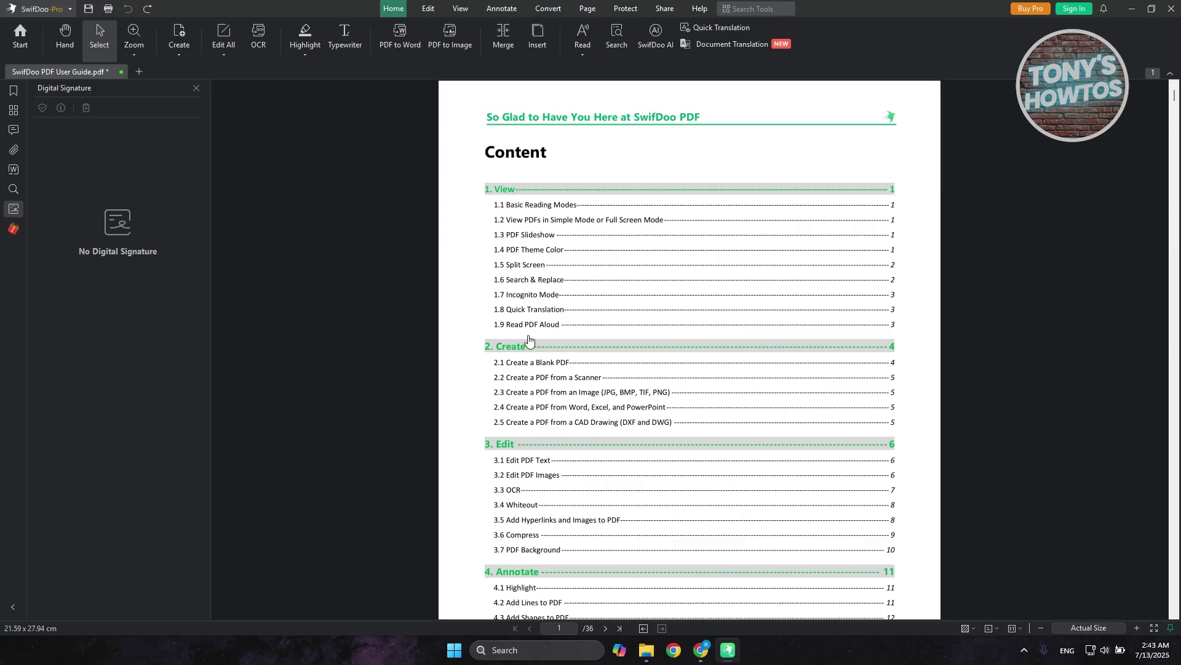
scroll(532, 341, "down", 1)
scroll(738, 468, "down", 2)
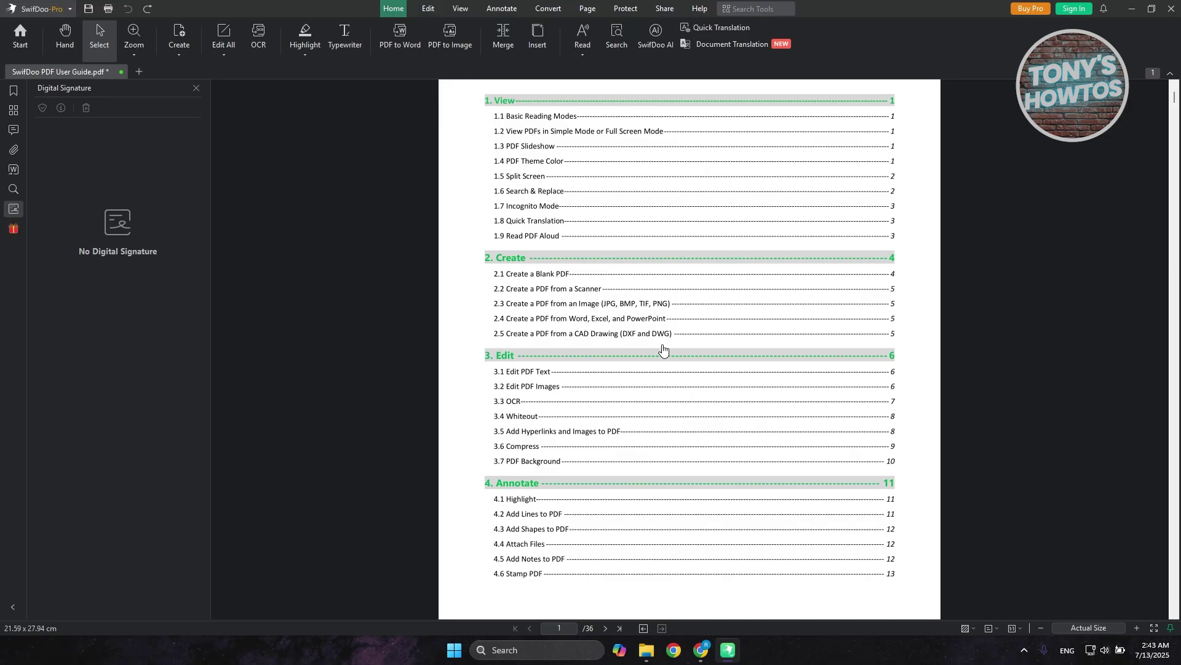
scroll(663, 350, "down", 1)
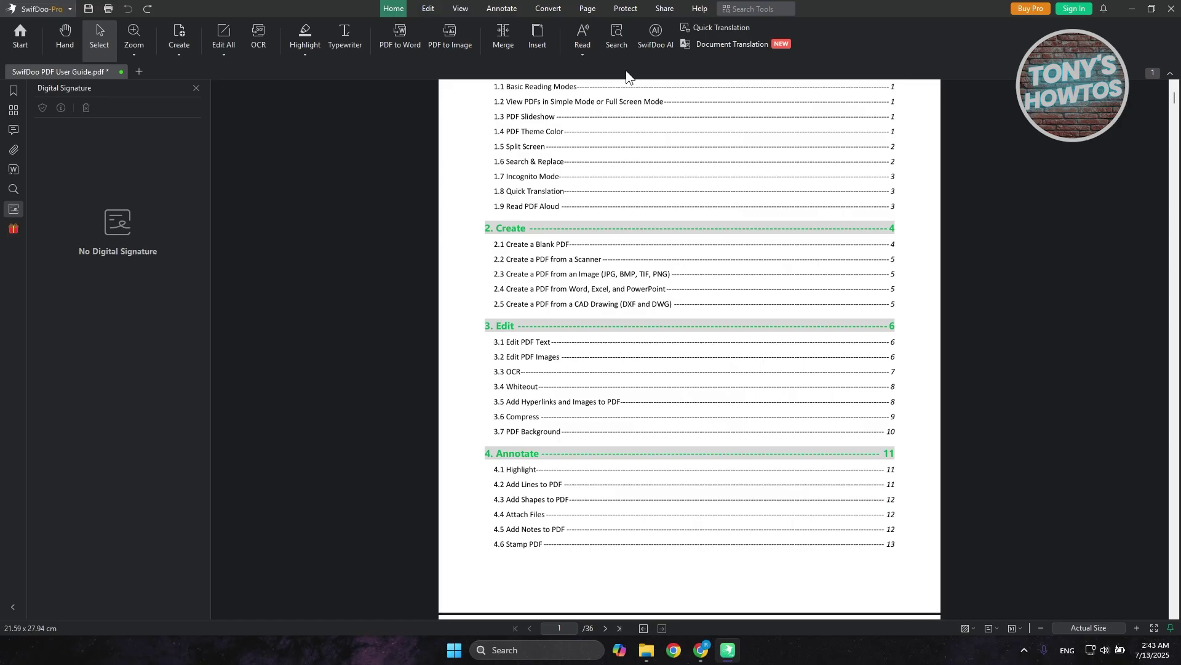
scroll(779, 150, "down", 1)
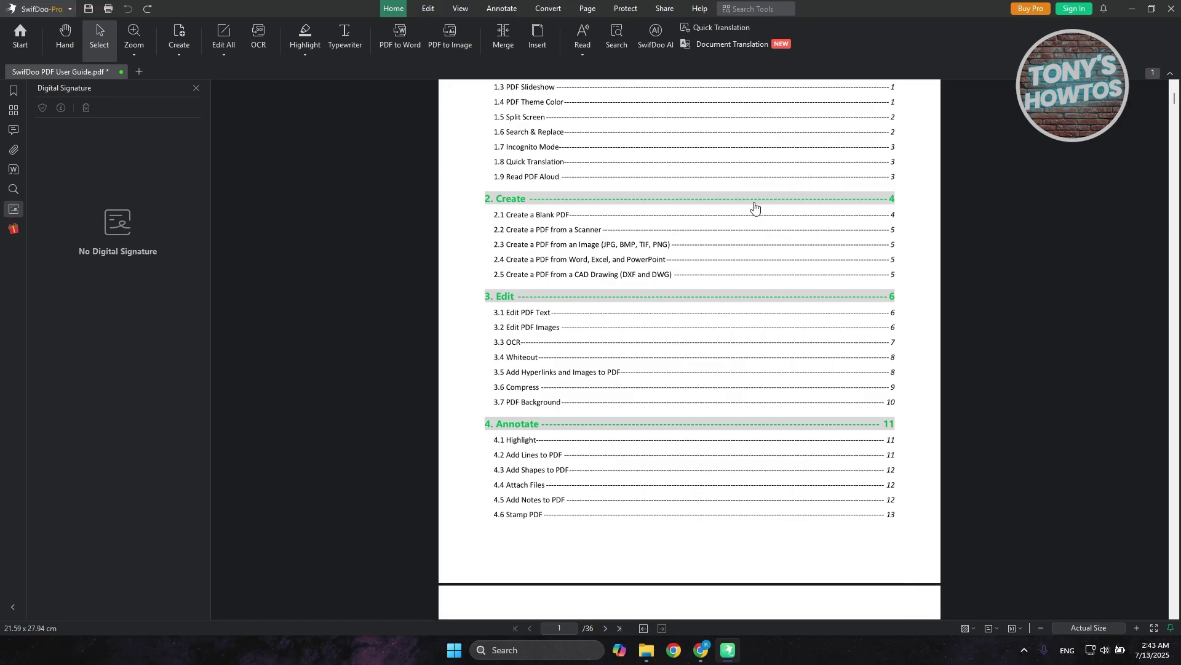
scroll(755, 208, "down", 2)
scroll(730, 139, "down", 1)
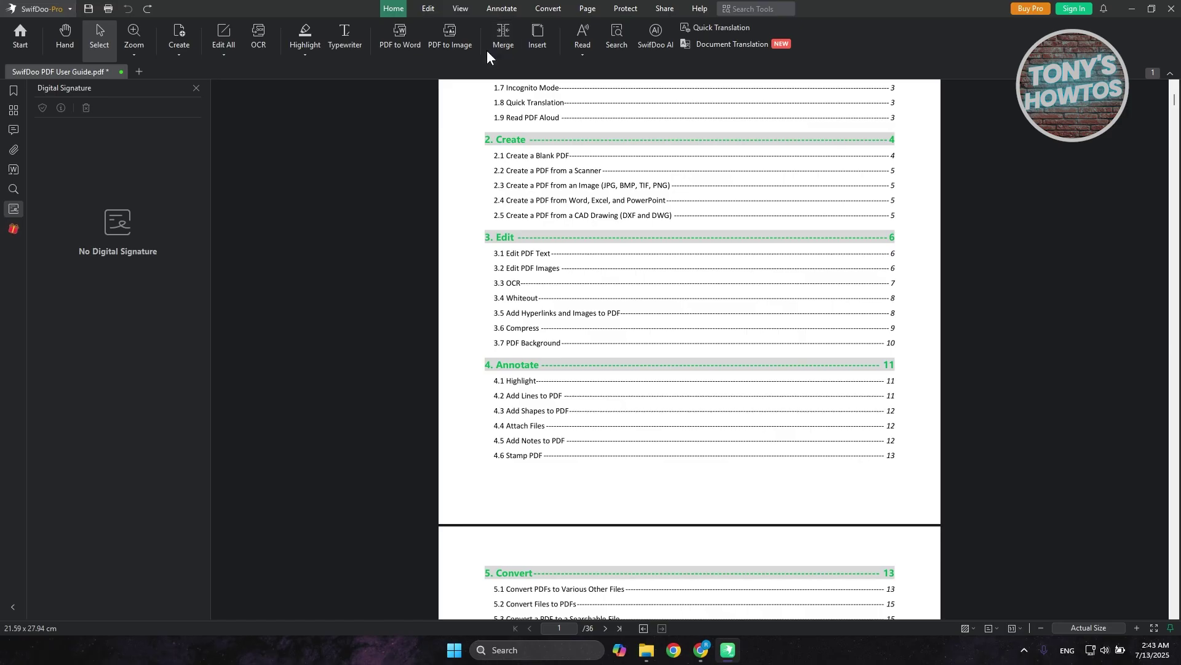
left_click(462, 8)
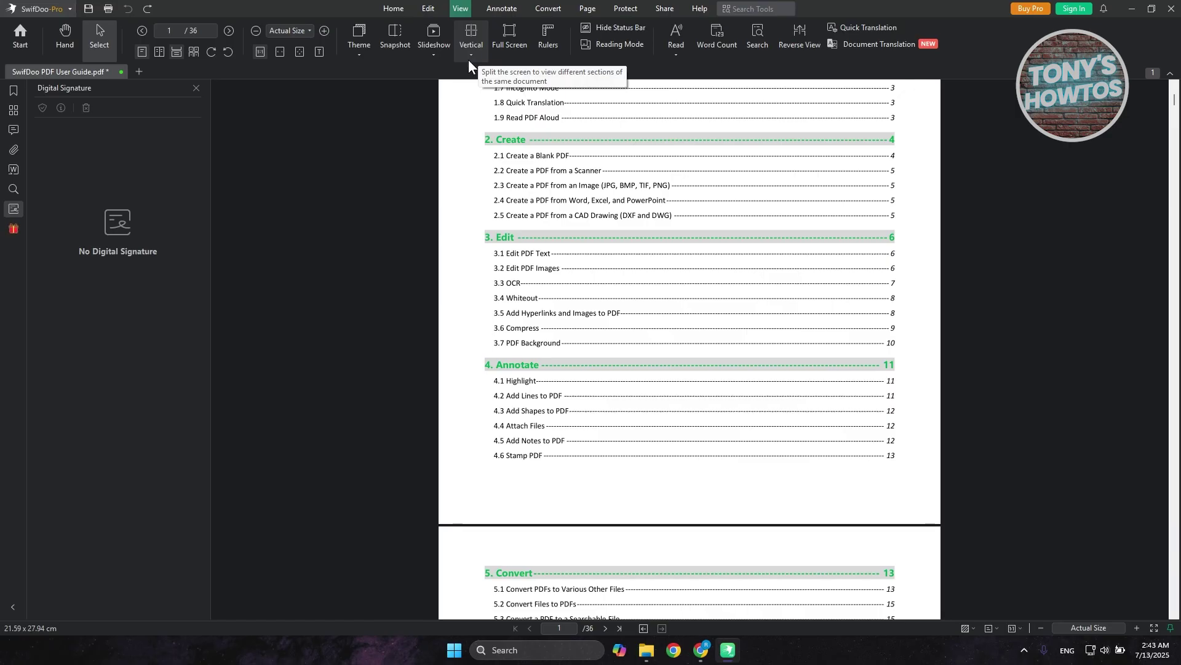
Step: Split the user guide into 4 Windows from the split dropdown, then exit split view
left_click(468, 60)
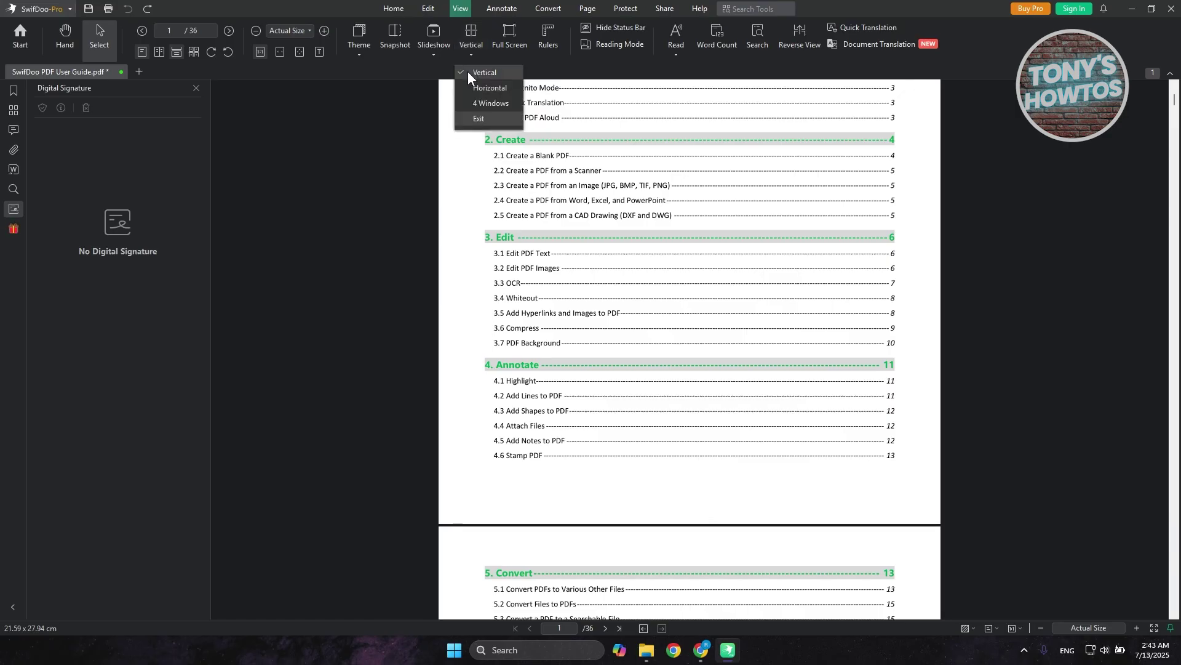
left_click(499, 103)
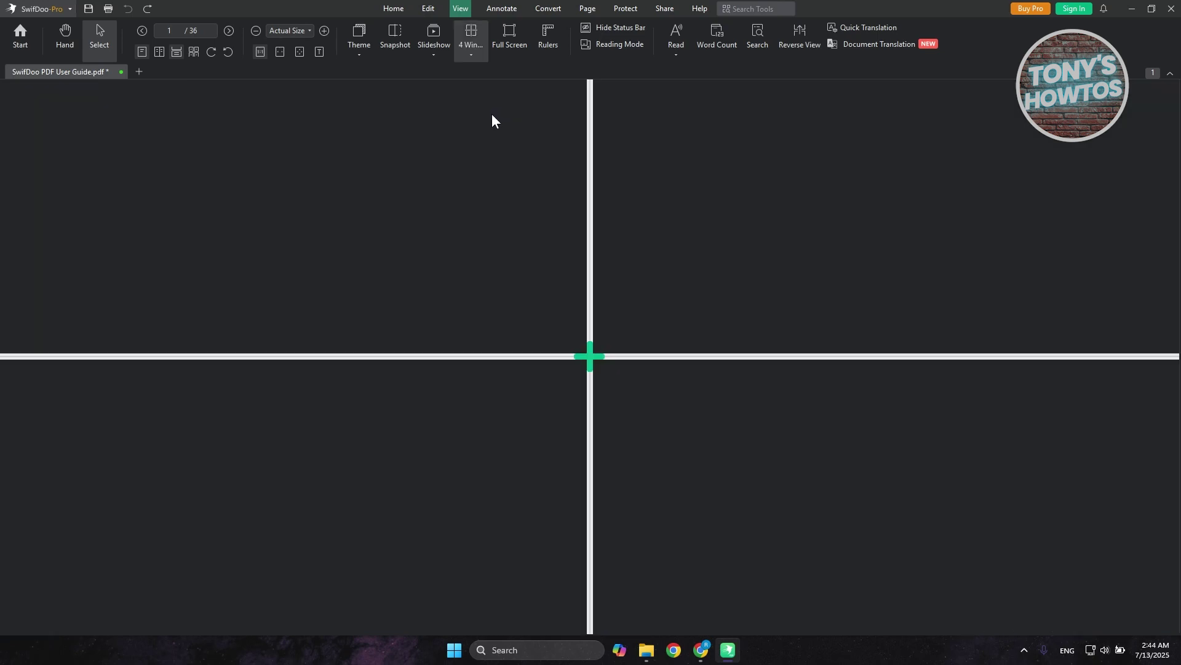
left_click(478, 52)
scroll(818, 237, "down", 4)
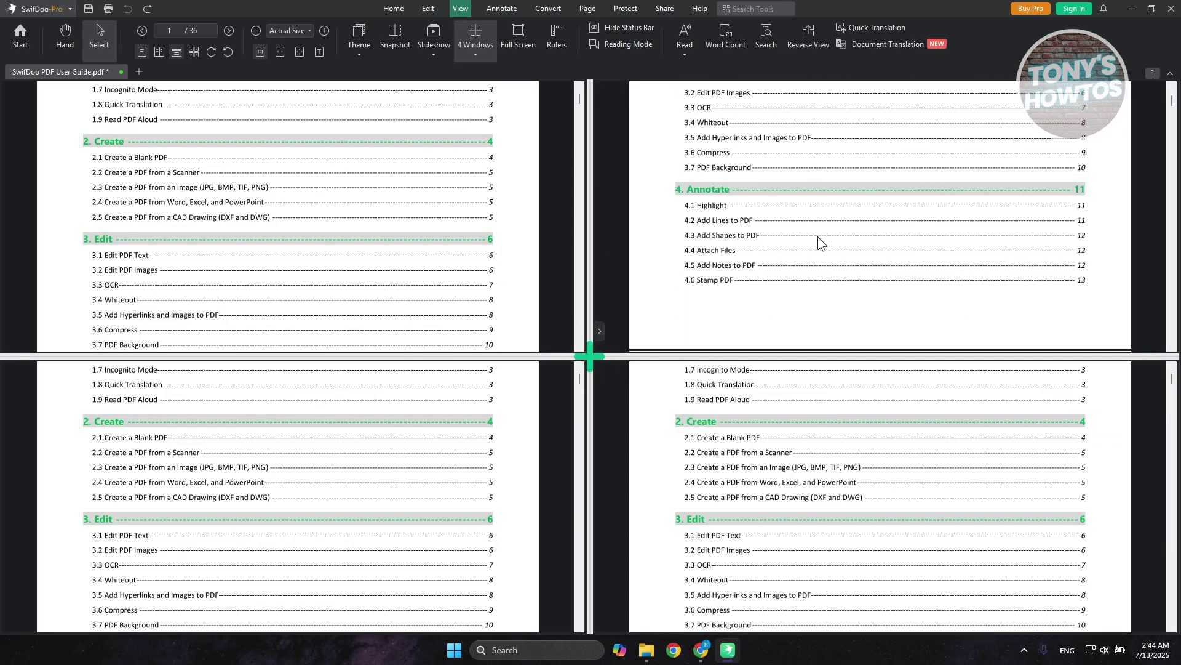
scroll(821, 226, "down", 4)
scroll(821, 225, "down", 2)
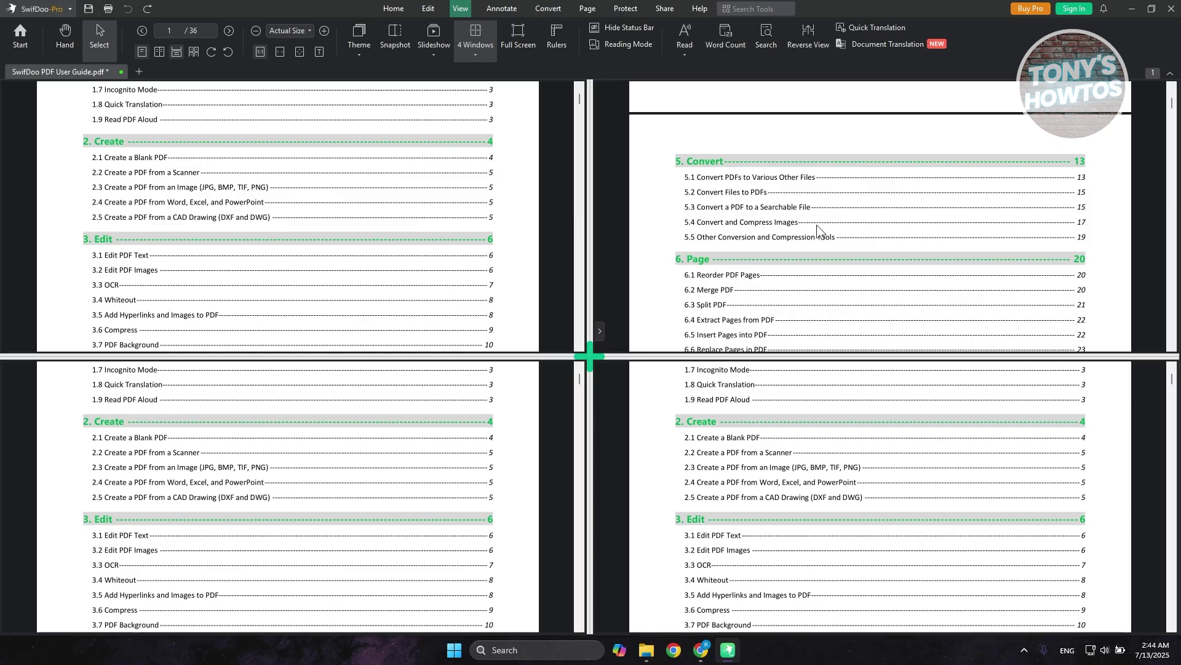
left_click(475, 37)
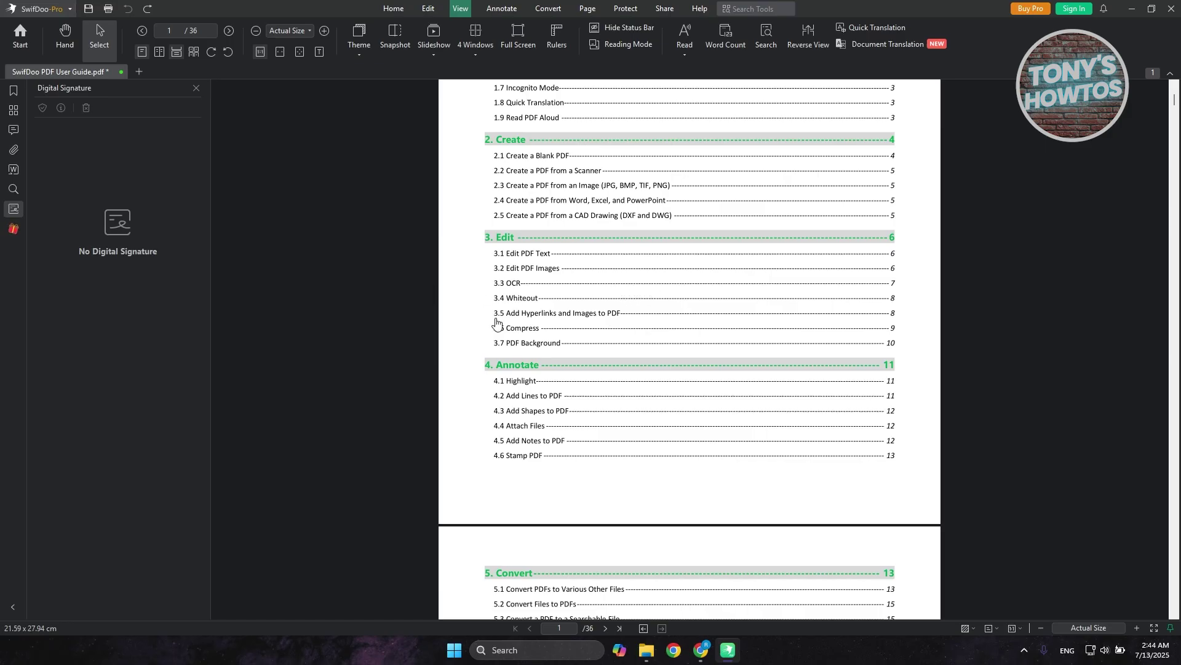
left_click(426, 14)
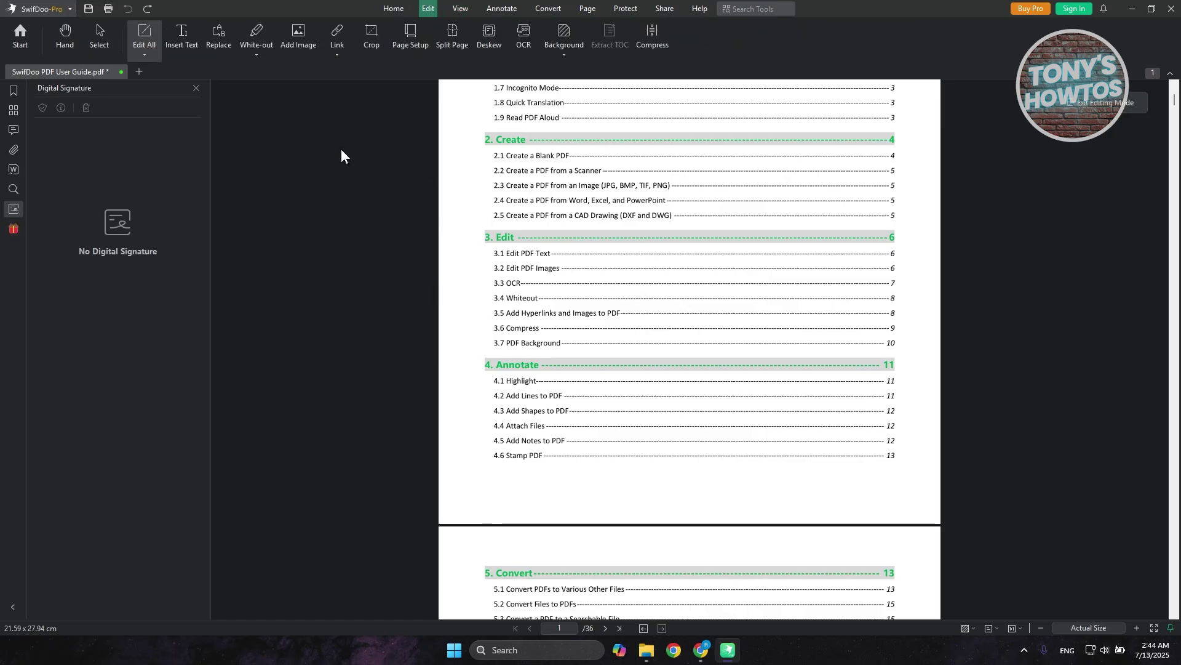
left_click(530, 36)
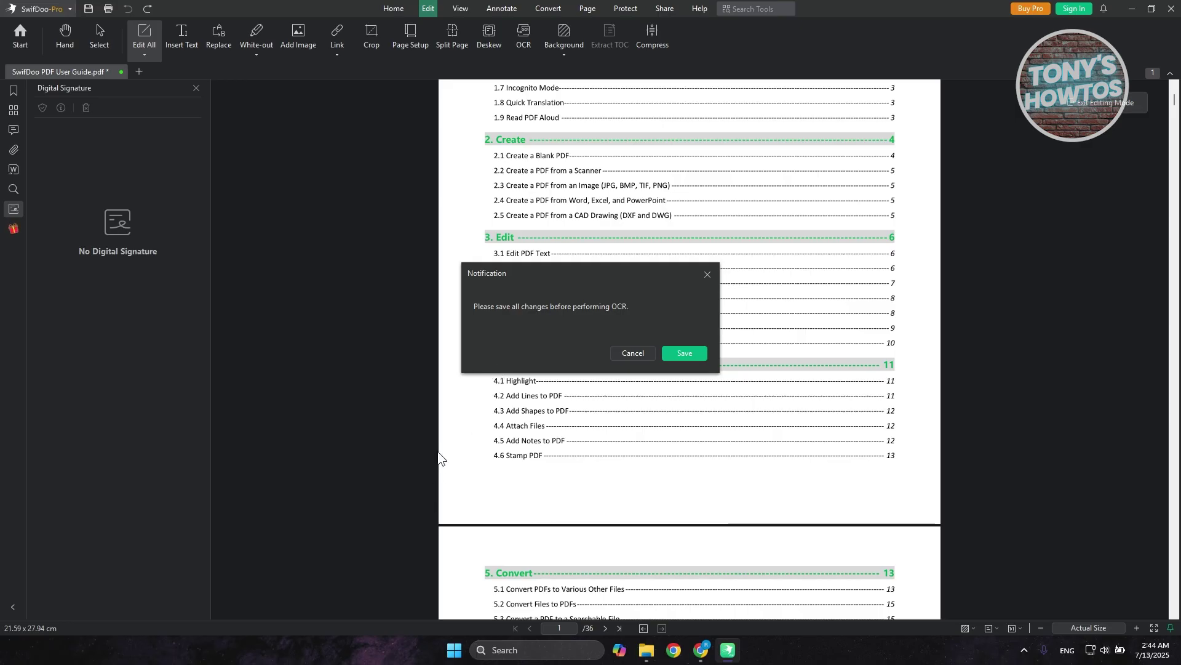
left_click(633, 353)
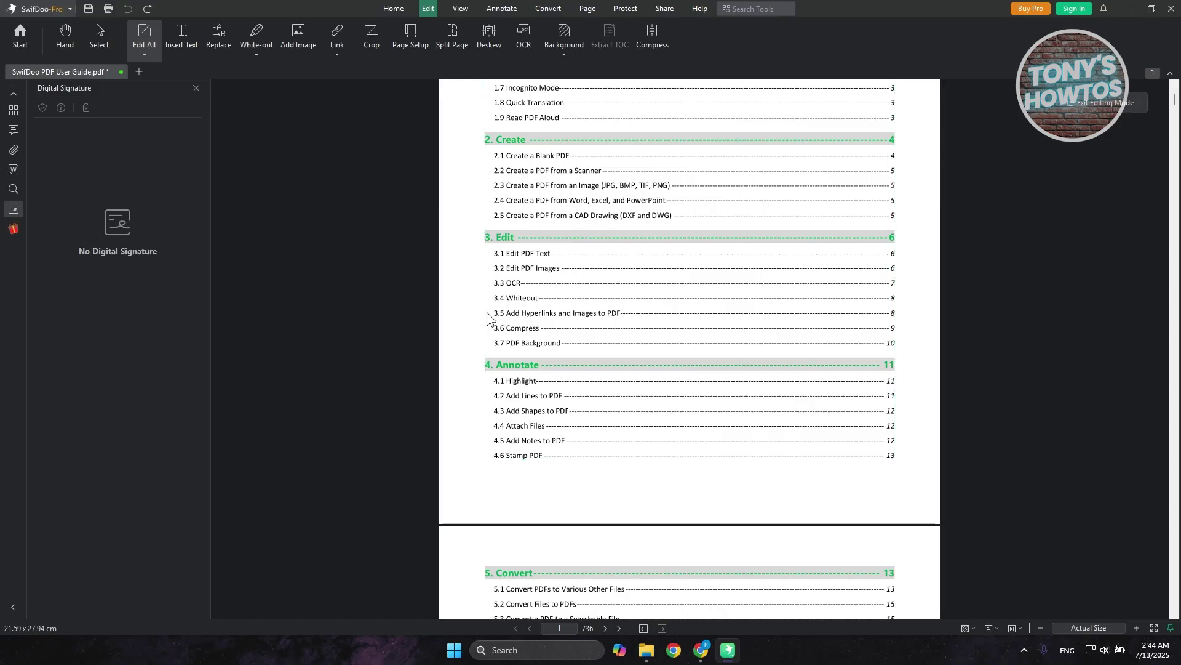
Step: On the Protect tab, draw a freehand signature, then discard it without placing it
left_click(626, 9)
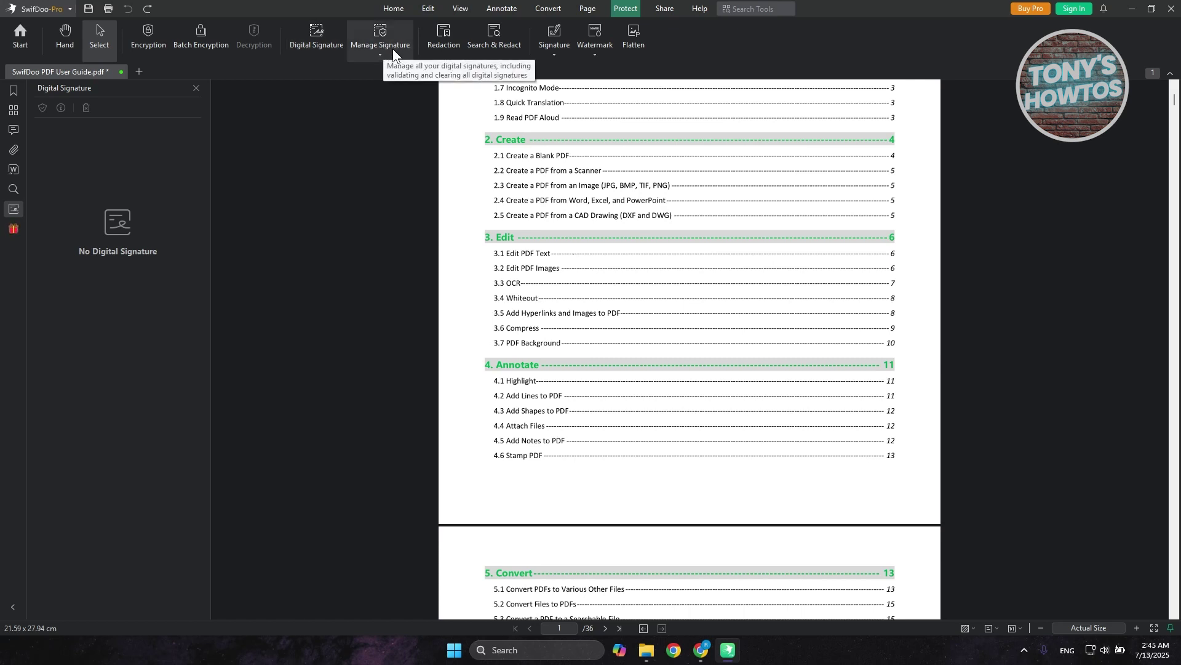
left_click(553, 59)
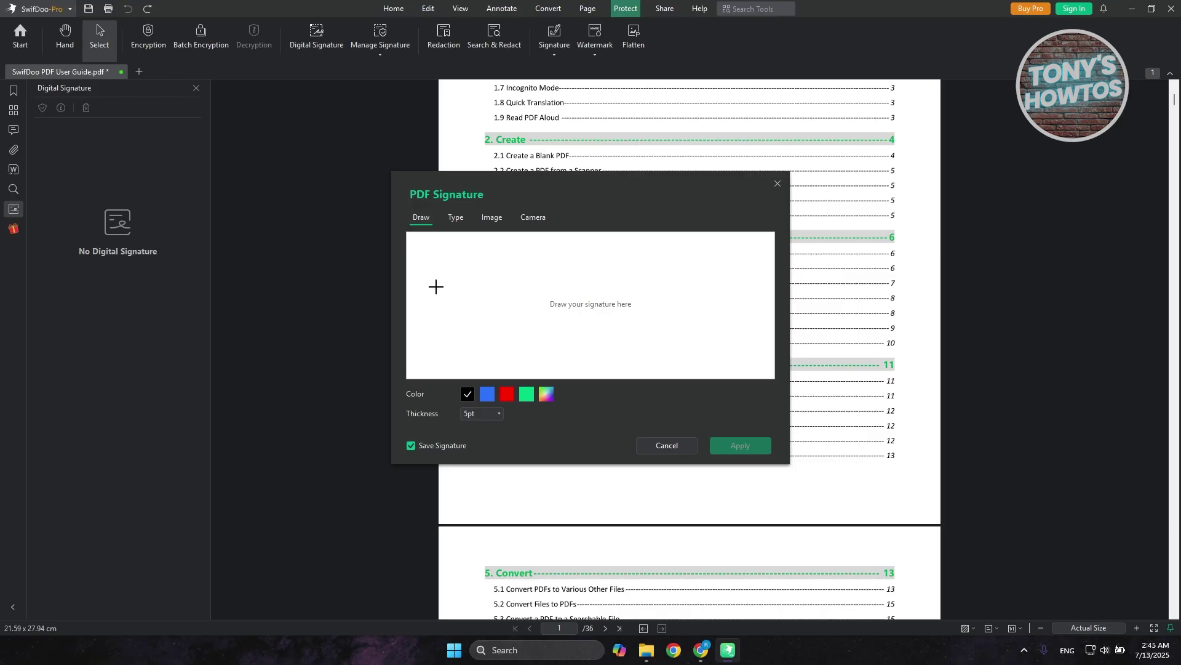
mouse_move(436, 286)
left_mouse_down()
mouse_move(455, 366)
mouse_move(642, 283)
mouse_move(558, 323)
mouse_move(617, 315)
left_mouse_up()
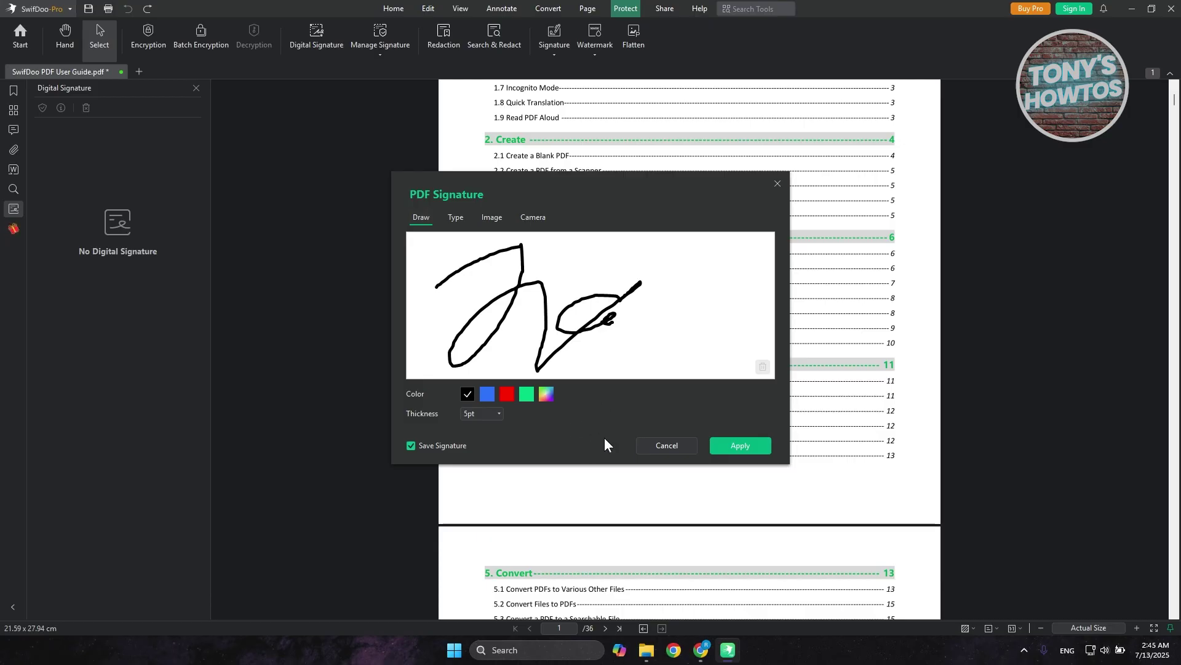
left_click(664, 446)
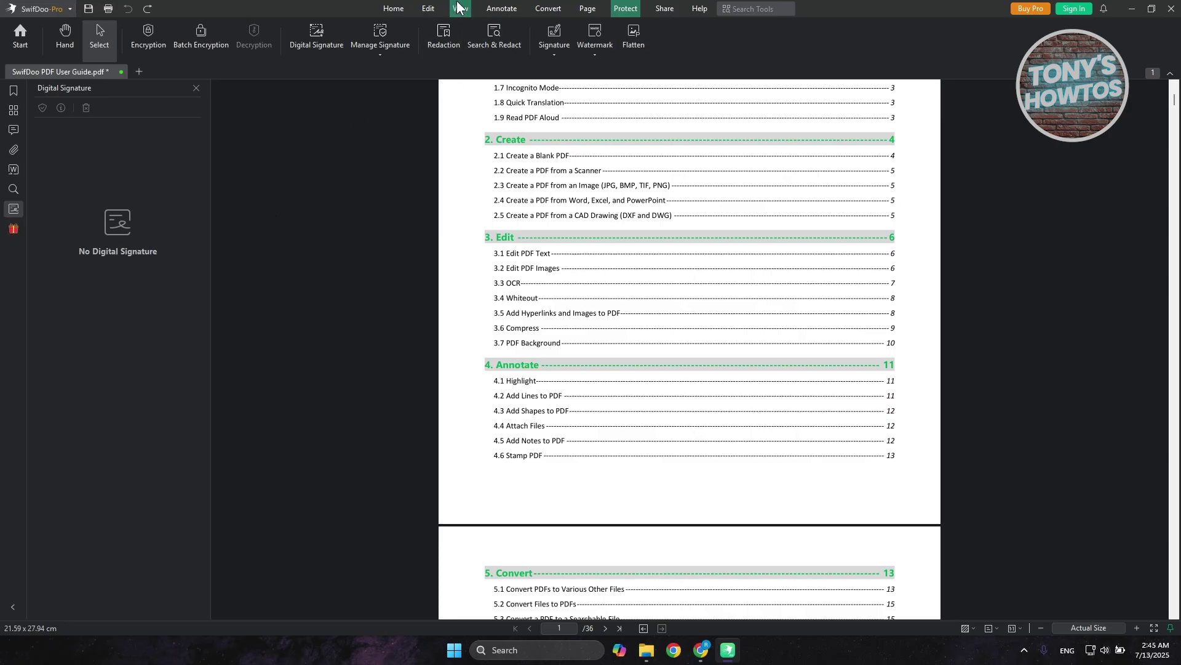
Step: Show the Convert tools: PDF to Word, Excel, PPT and Office to PDF
left_click(544, 12)
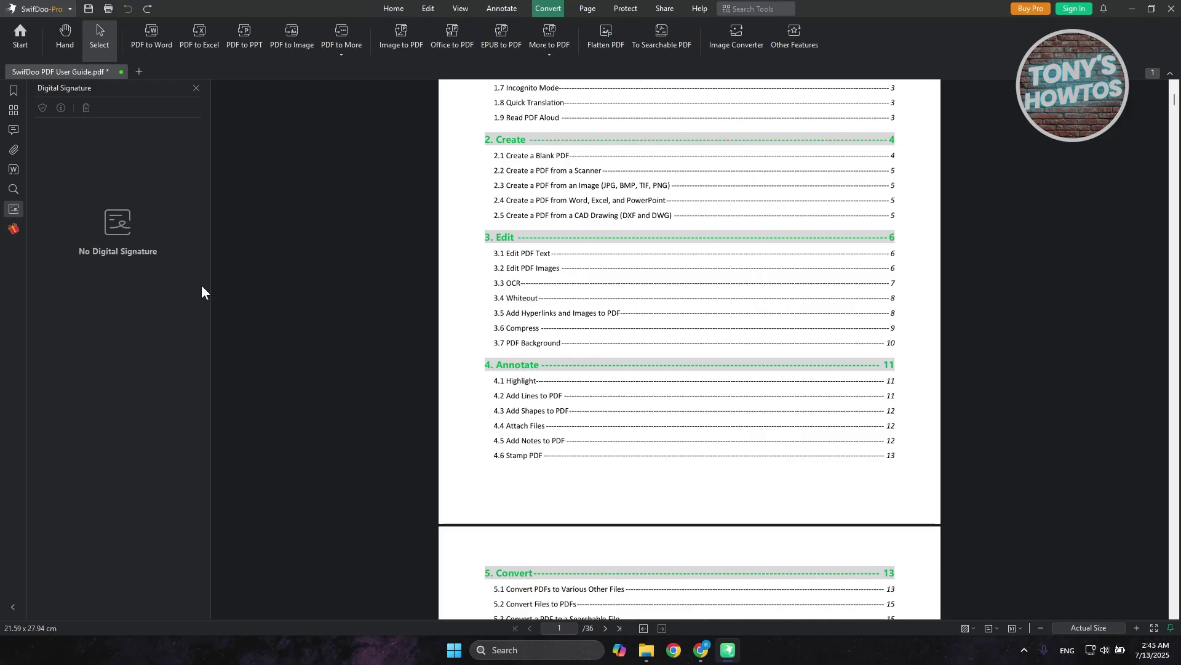
scroll(617, 405, "down", 2)
scroll(651, 372, "down", 1)
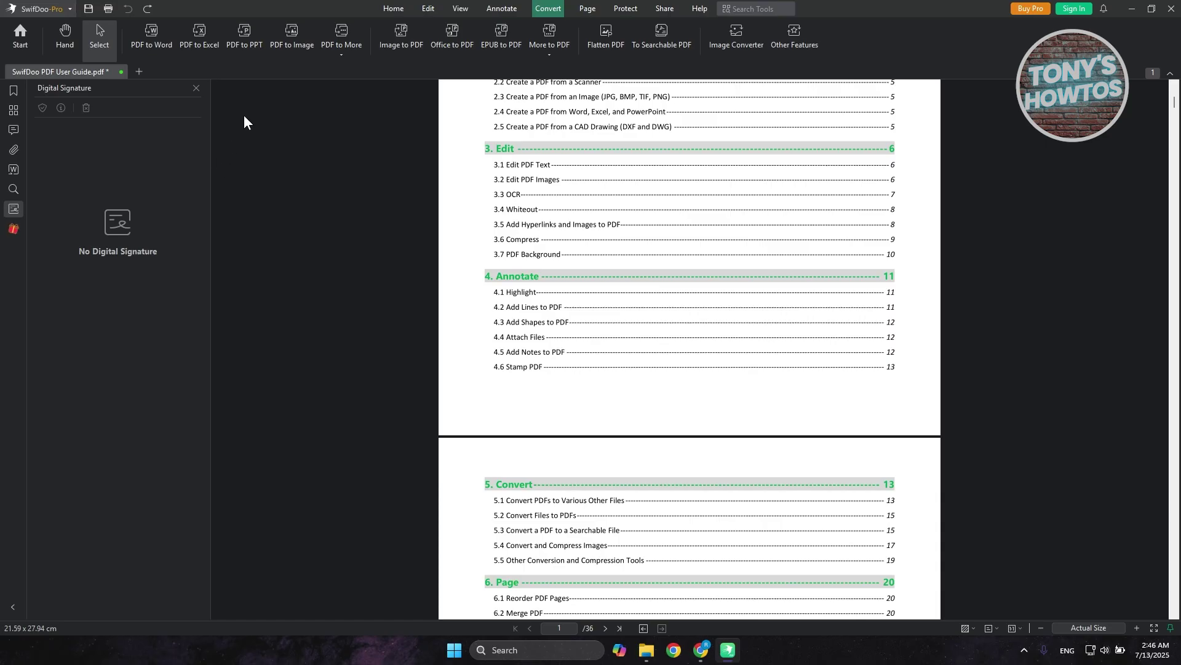
Step: Preview the PDF to More formats and the Merge PDF window, then close Merge
left_click(342, 51)
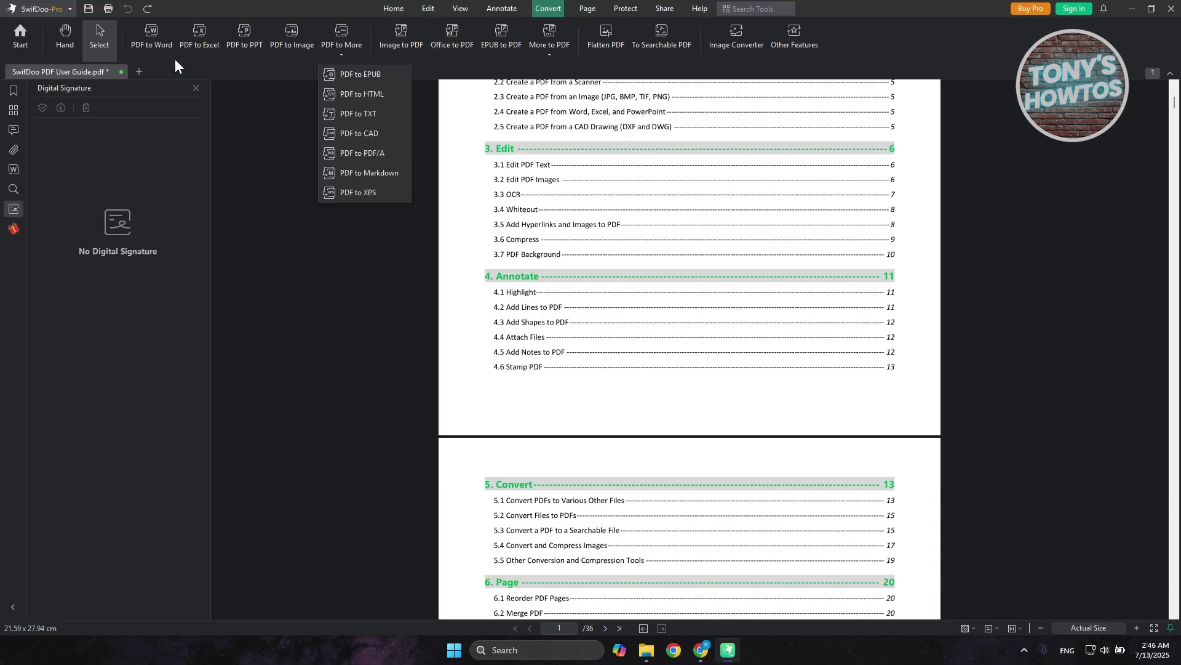
left_click(393, 9)
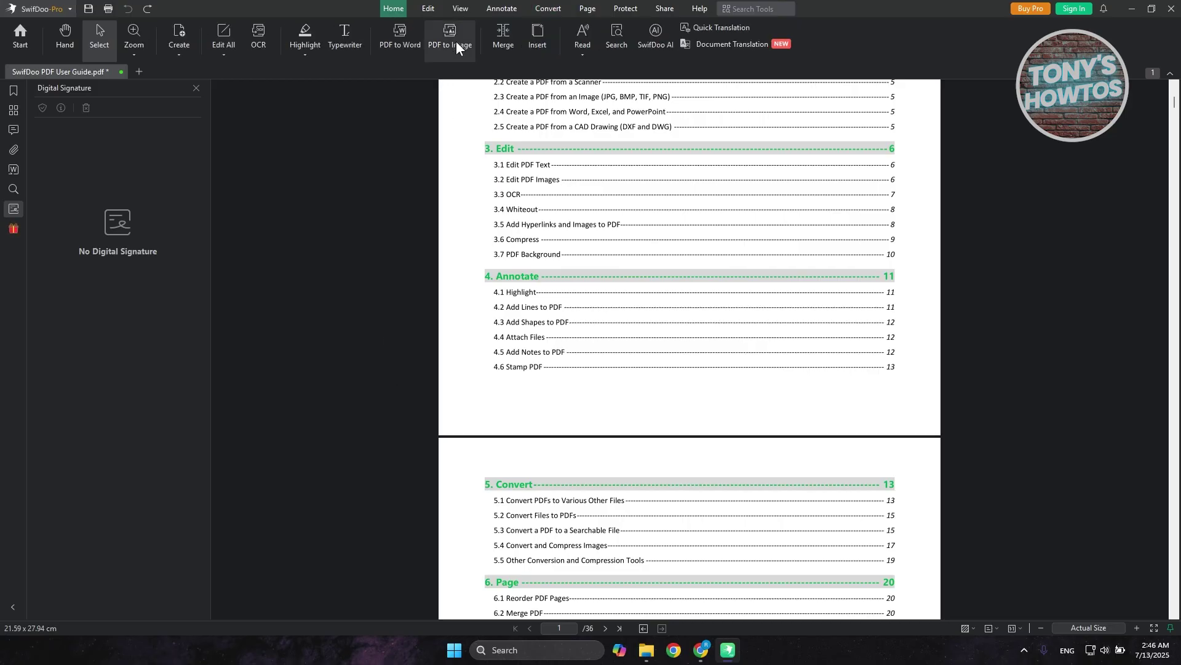
left_click(502, 37)
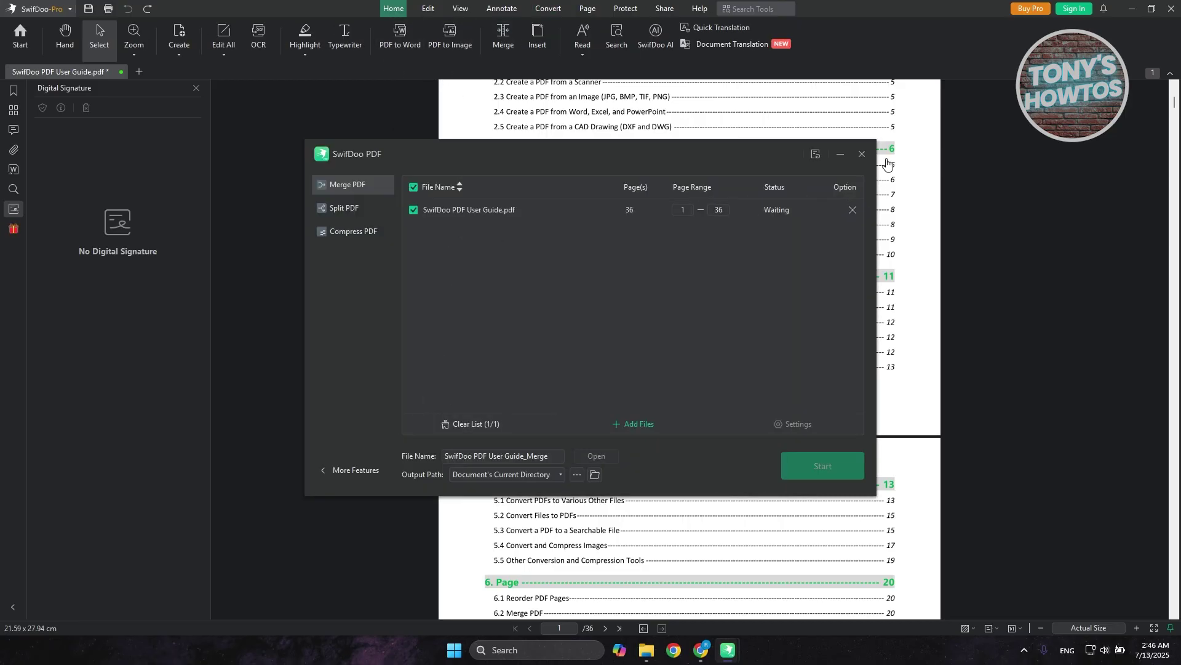
left_click(863, 155)
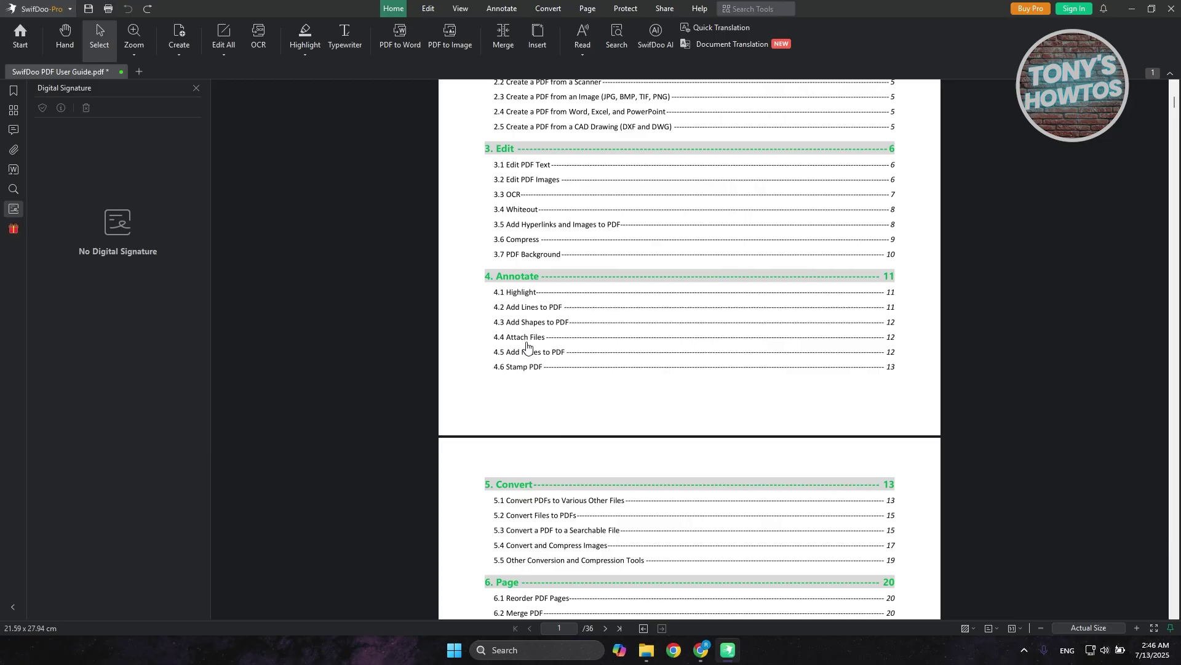
Step: Bring up the contents page's right-click page options twice, dismissing them each time
right_click(624, 405)
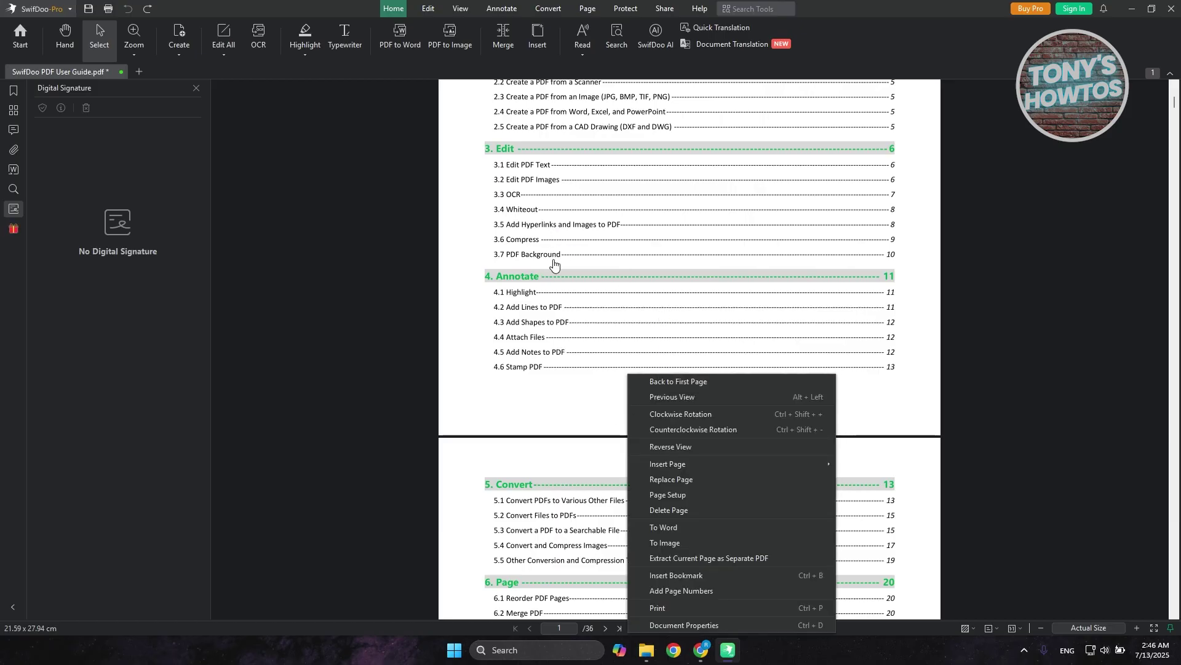
left_click(592, 277)
right_click(592, 278)
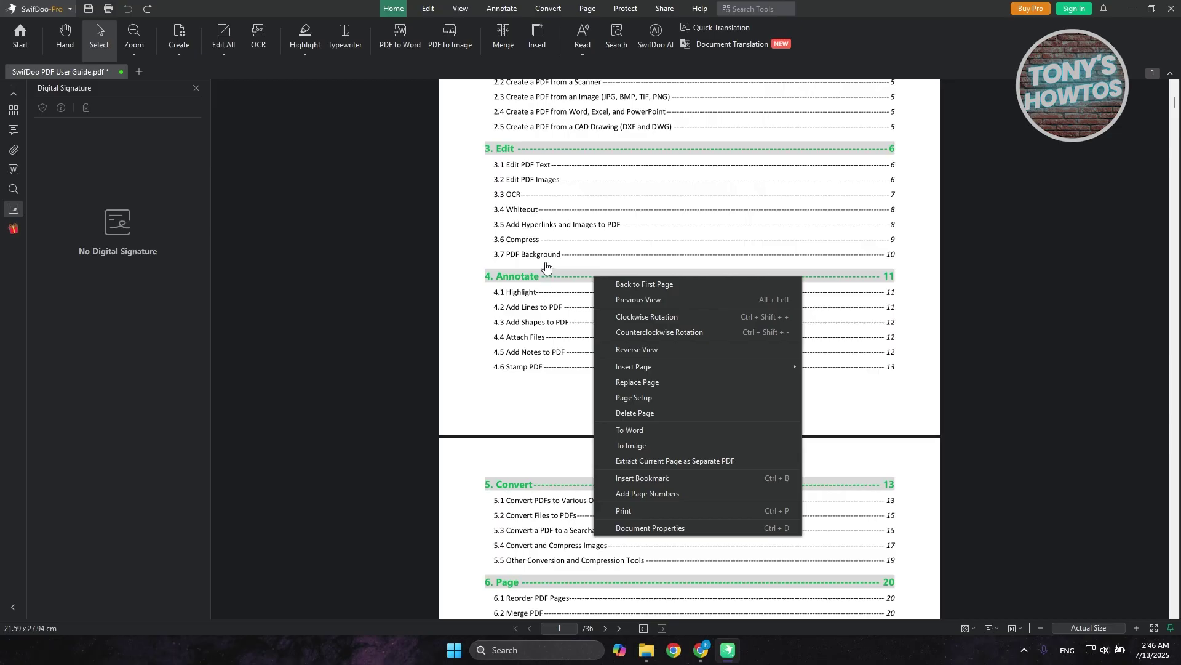
left_click(912, 251)
scroll(813, 377, "down", 3)
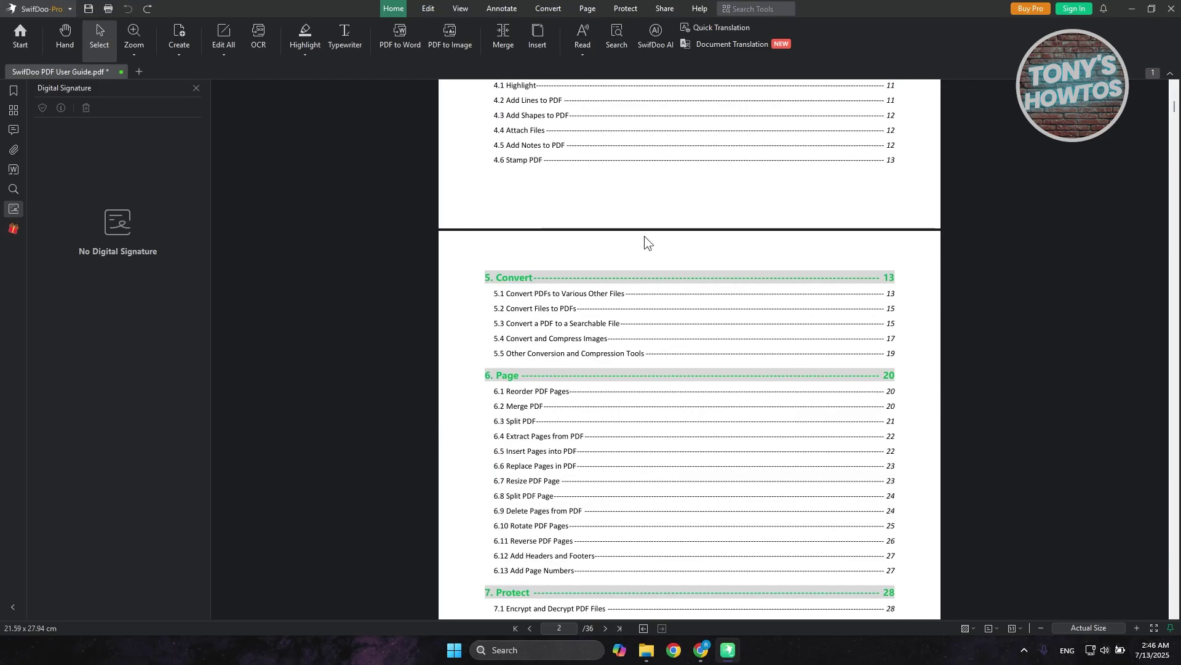
Step: View AI actions for selected contents entries 5.2–5.5, then follow the 6.2 Merge PDF link
left_click_drag(533, 308, 688, 359)
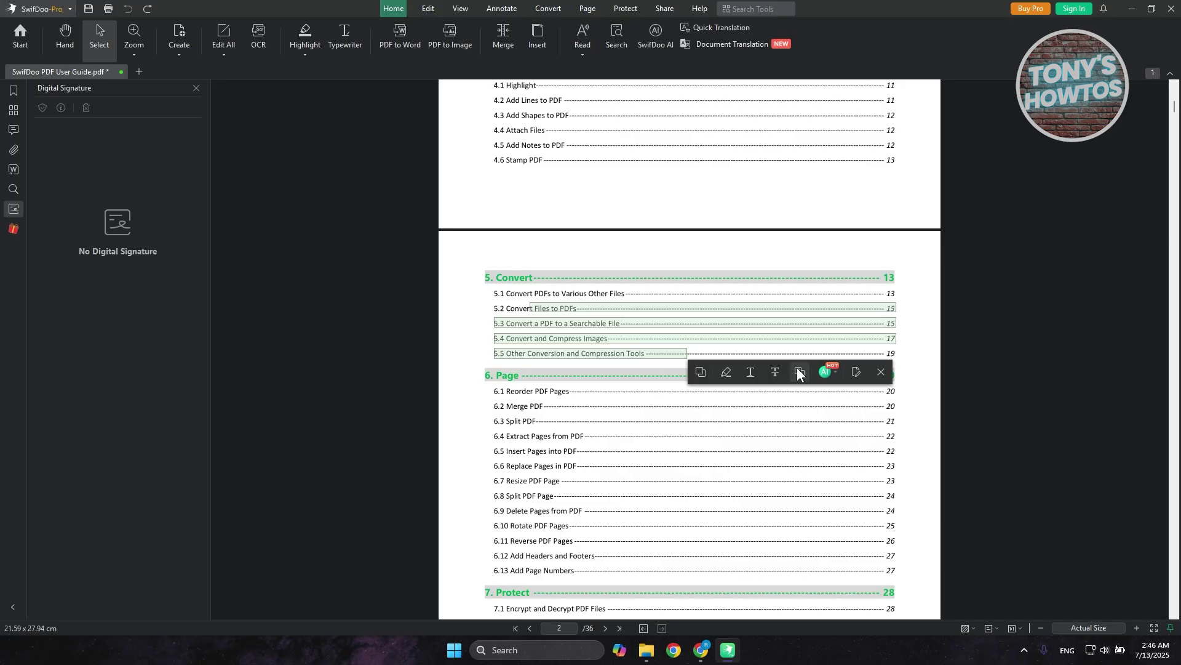
left_click(827, 372)
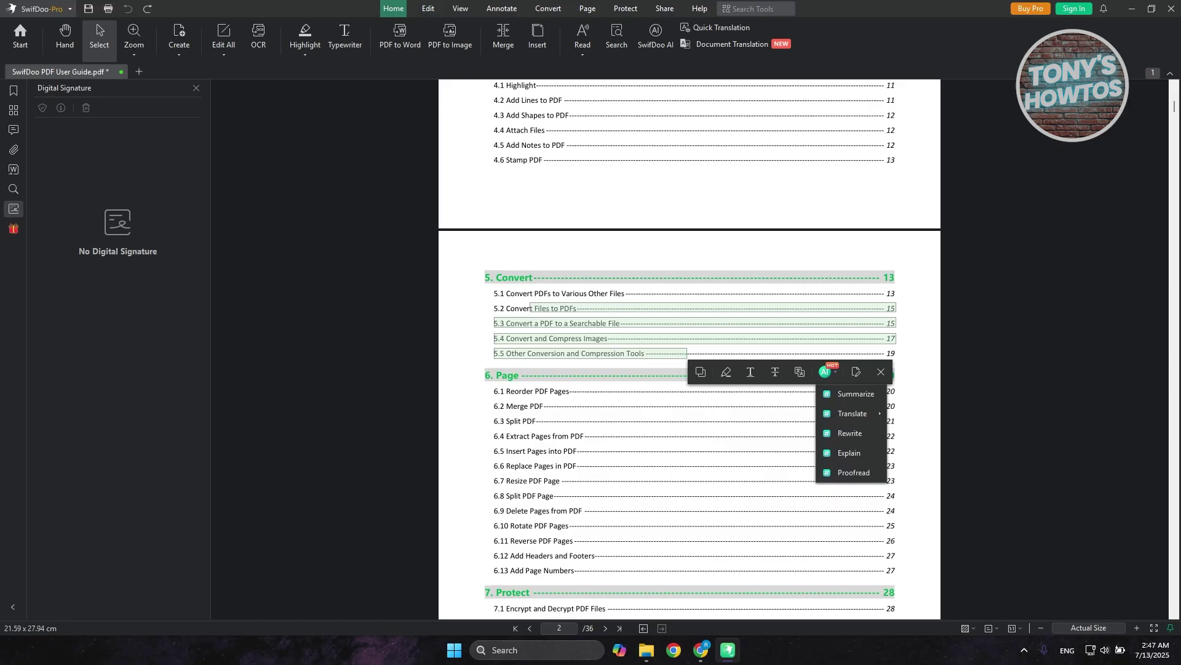
left_click(512, 405)
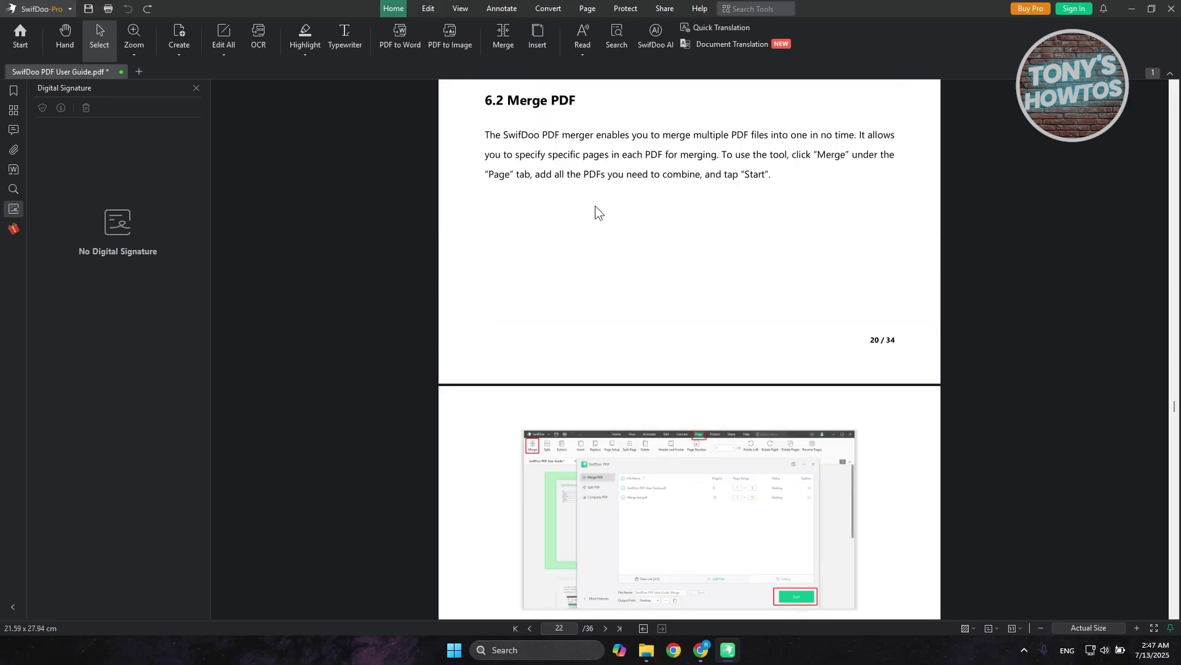
scroll(595, 206, "down", 2)
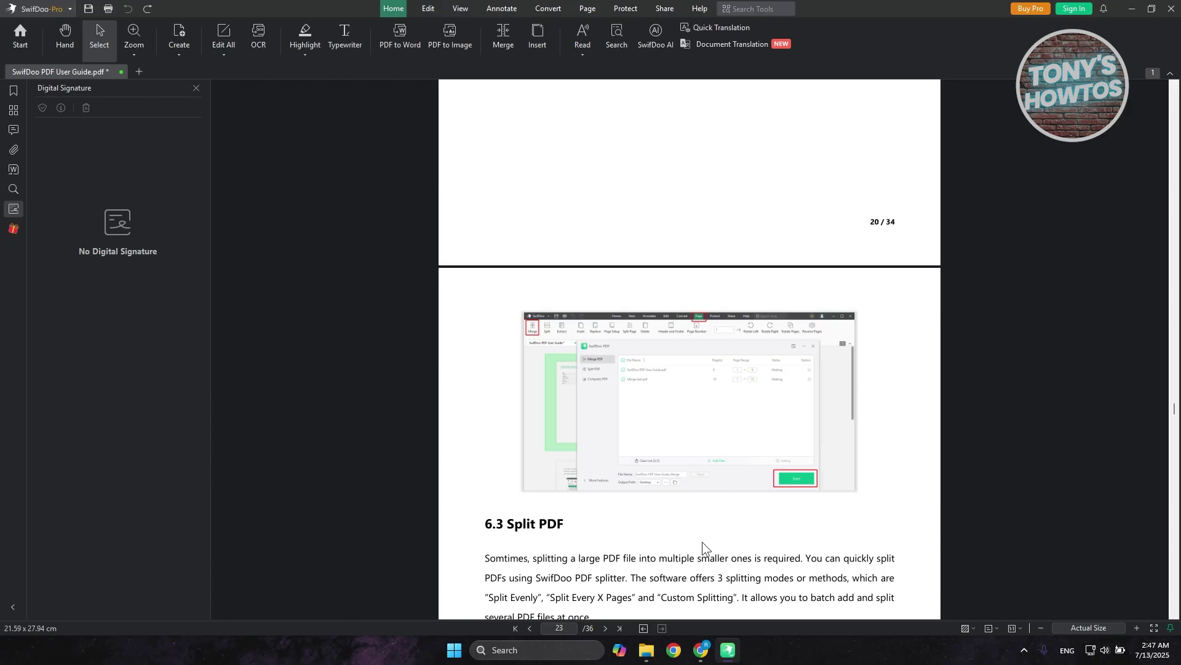
scroll(616, 481, "down", 1)
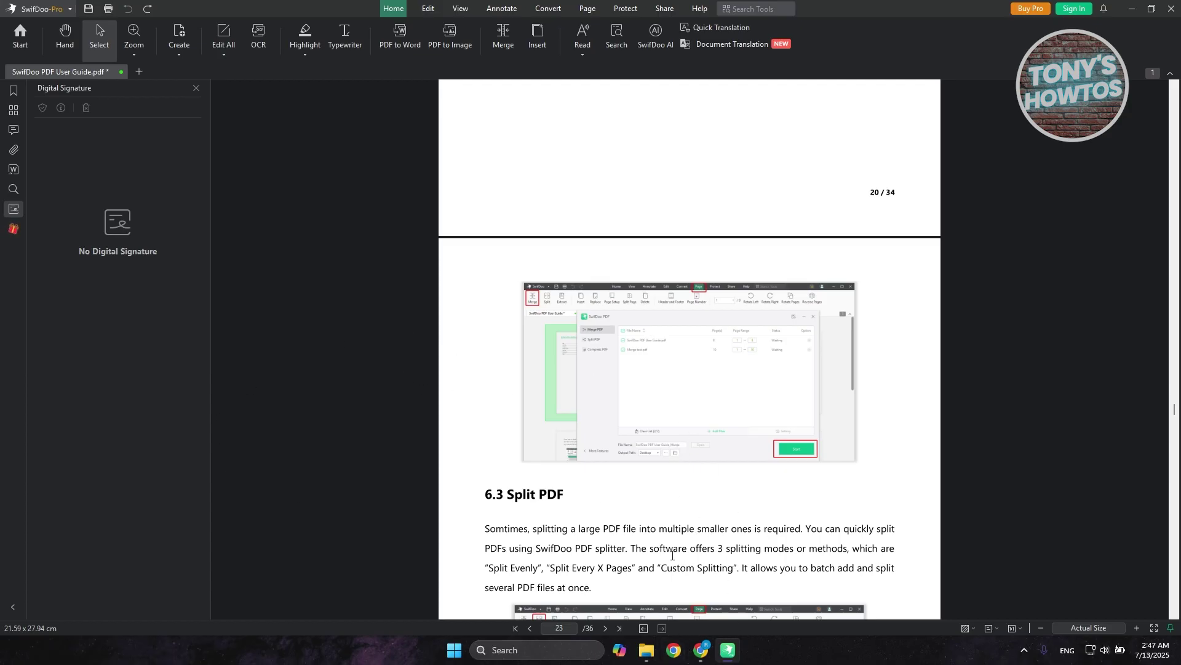
Step: Bring Chrome with the SwifDoo website back to the front
left_click(703, 649)
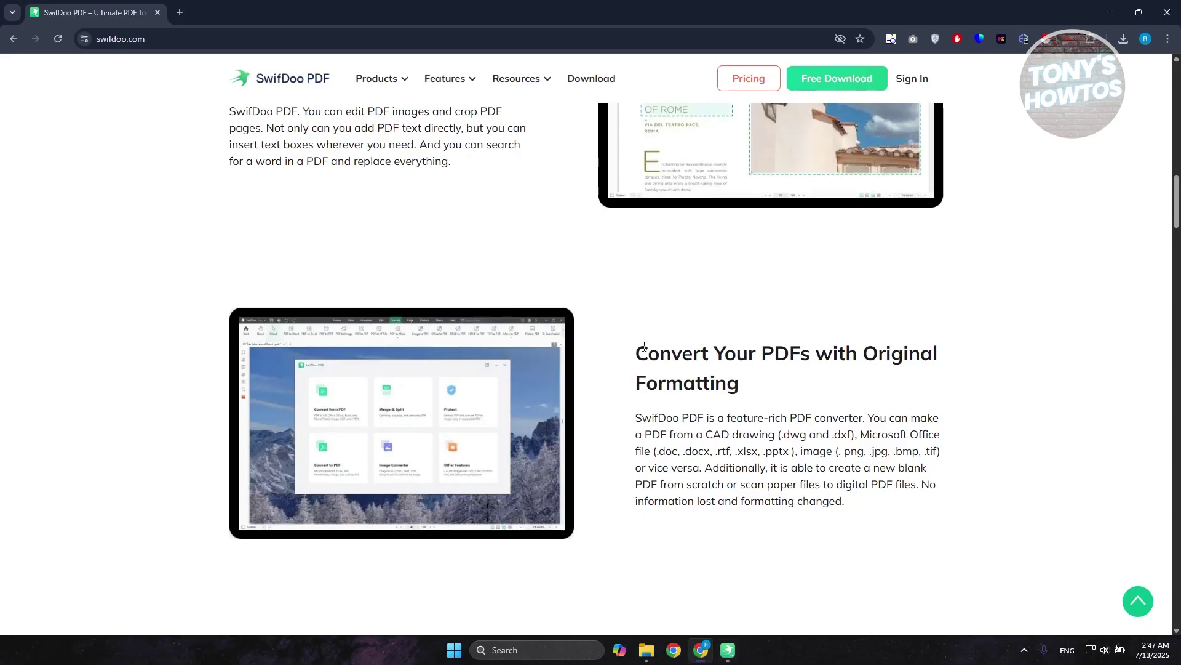
scroll(809, 285, "up", 3)
scroll(801, 268, "up", 6)
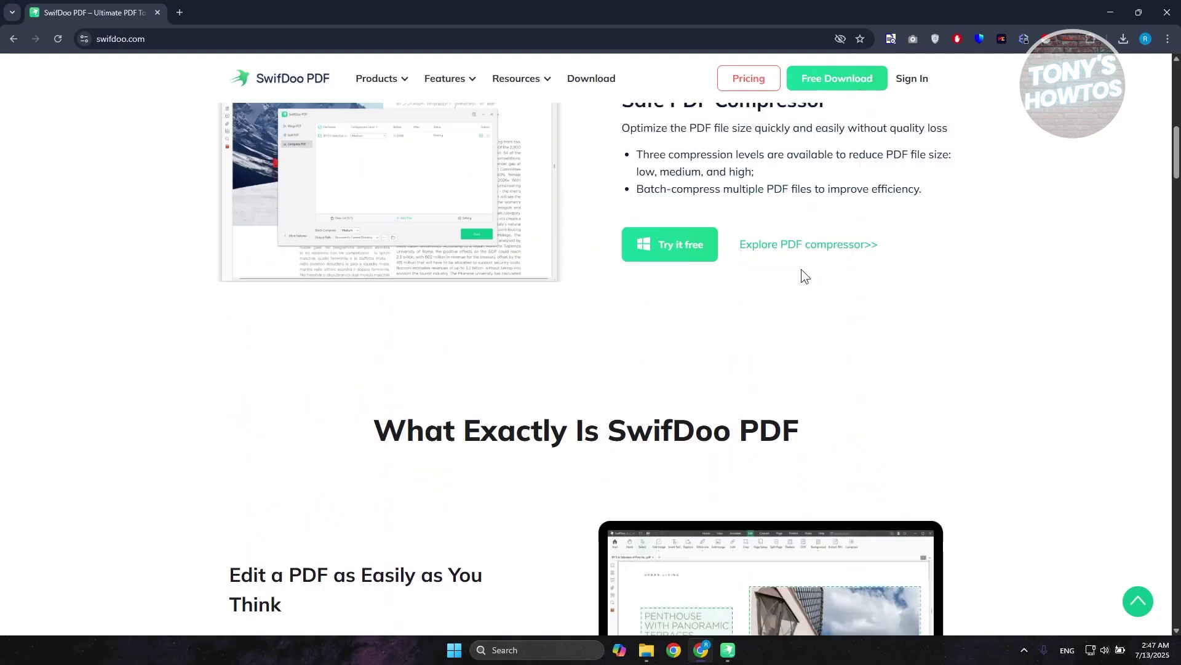
scroll(801, 269, "up", 5)
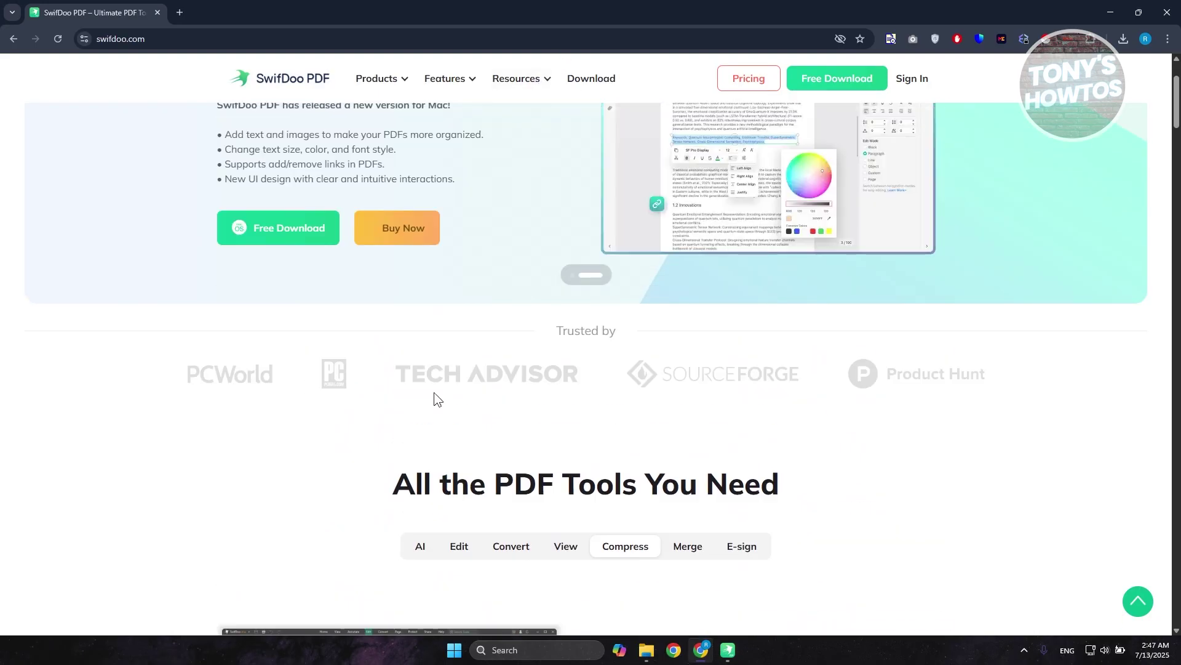
scroll(810, 392, "down", 1)
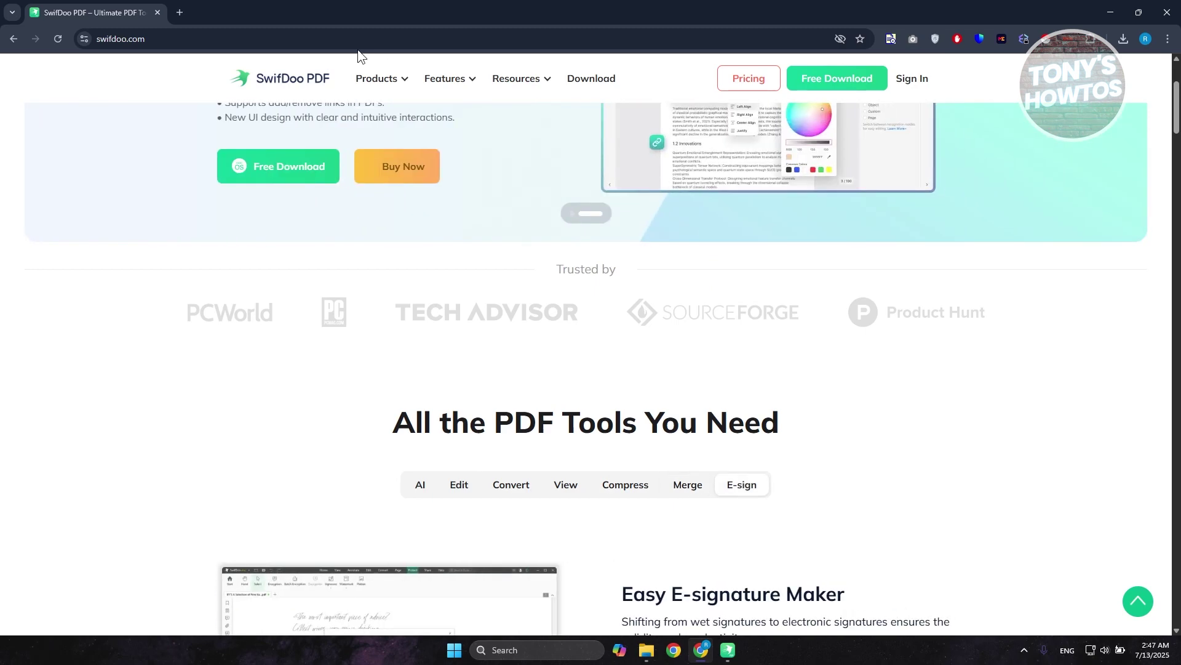
scroll(312, 420, "down", 3)
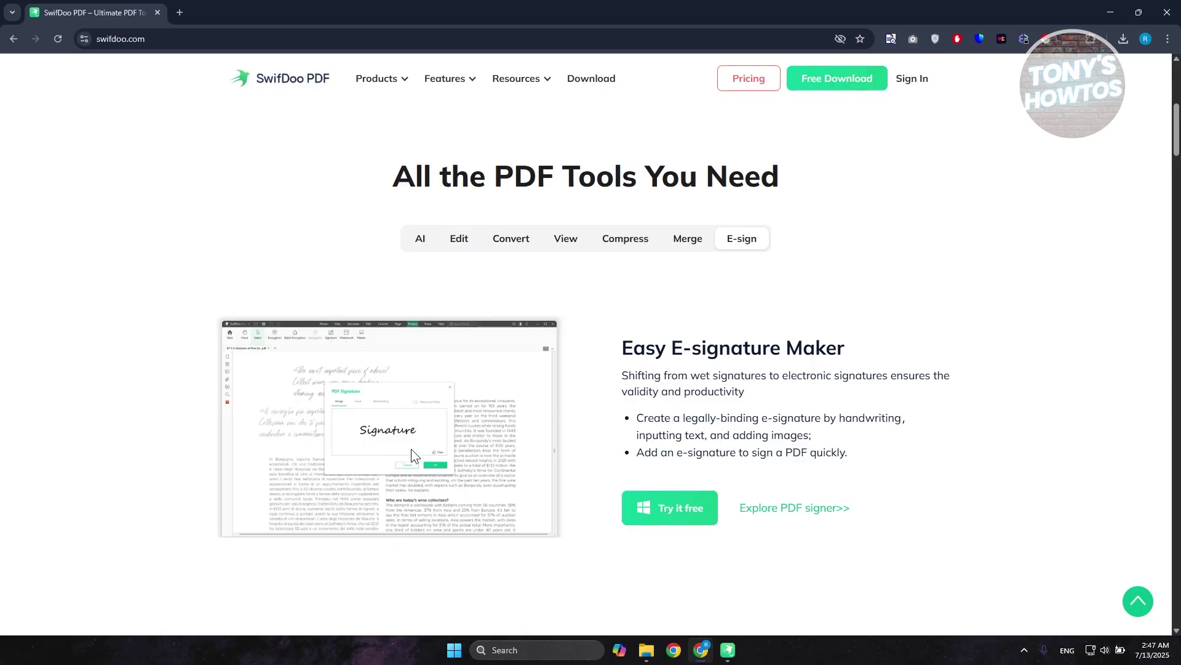
scroll(394, 453, "down", 1)
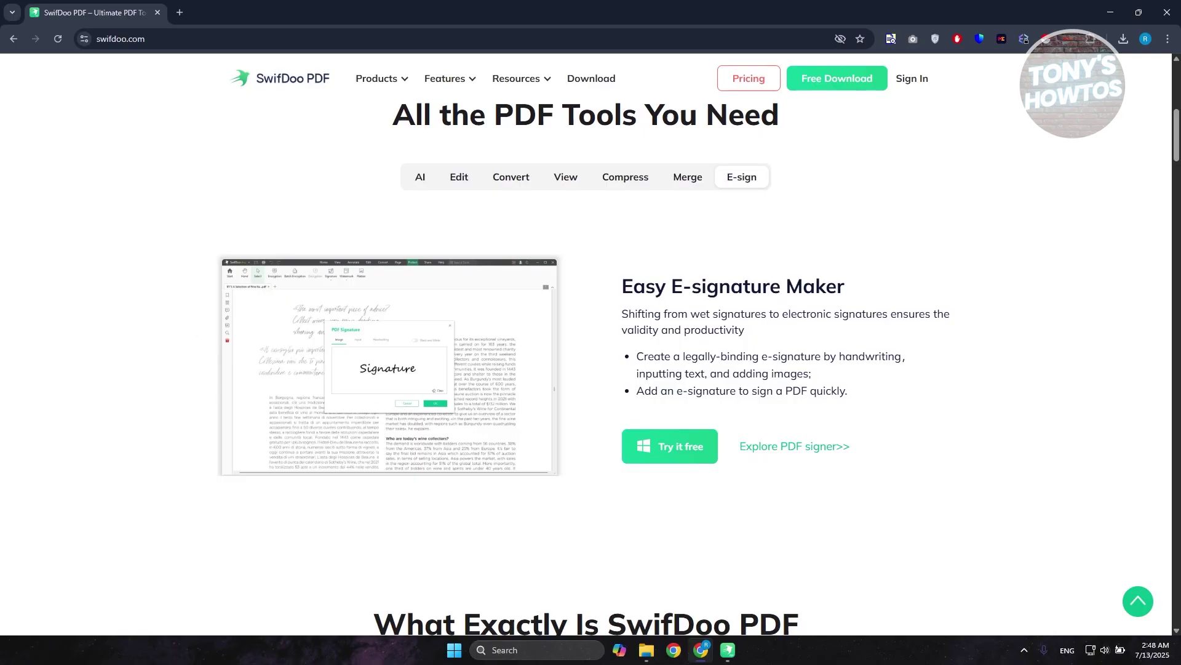
scroll(808, 482, "down", 2)
scroll(824, 453, "down", 1)
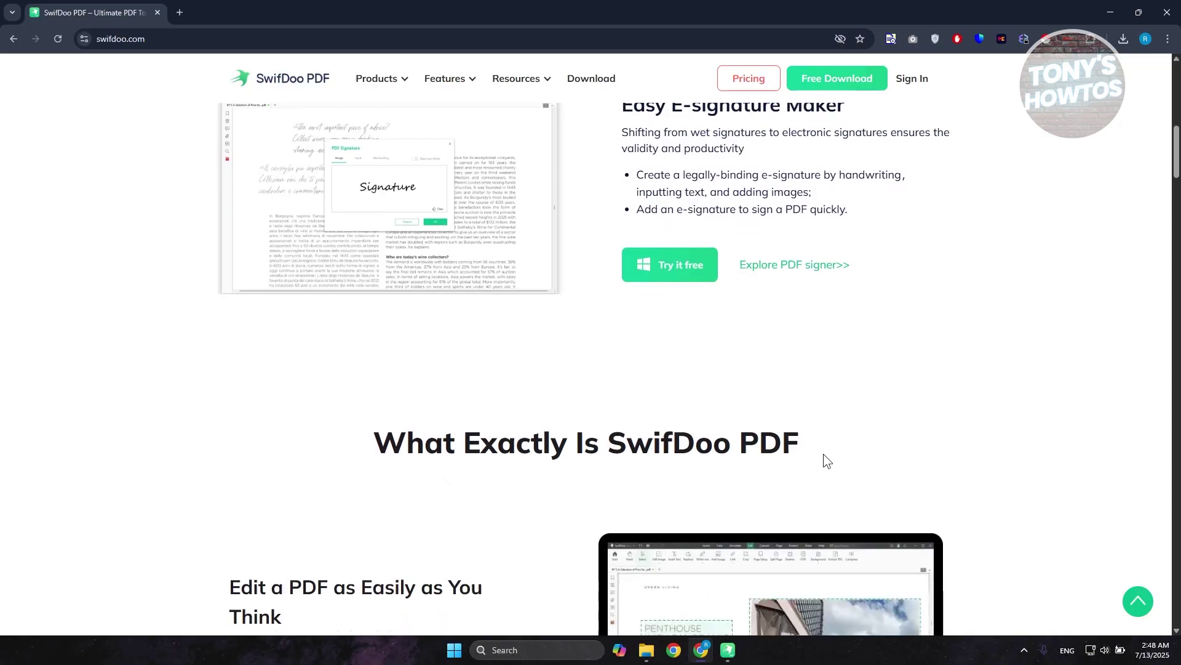